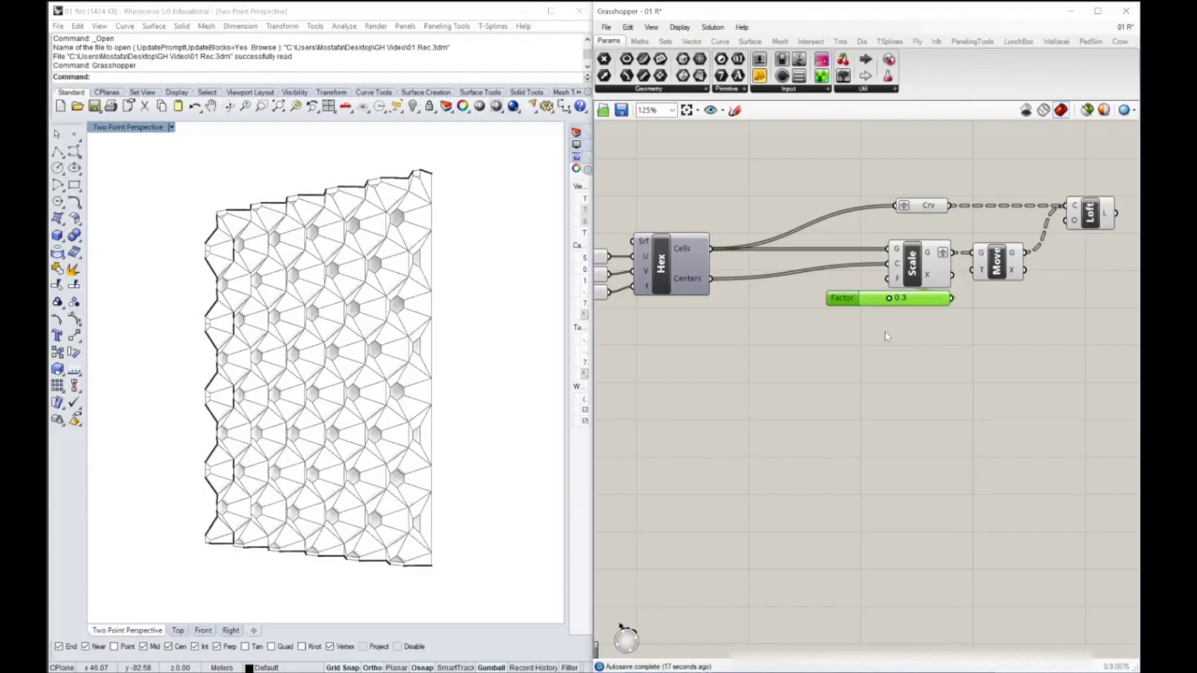
# Switch the Rhino view to a maximised Front viewport that frames the whole hexagonal panel facade and the point above it
pyautogui.moveTo(859, 357); pyautogui.dragTo(876, 340, button='right')
pyautogui.scroll(-1, 881, 363)
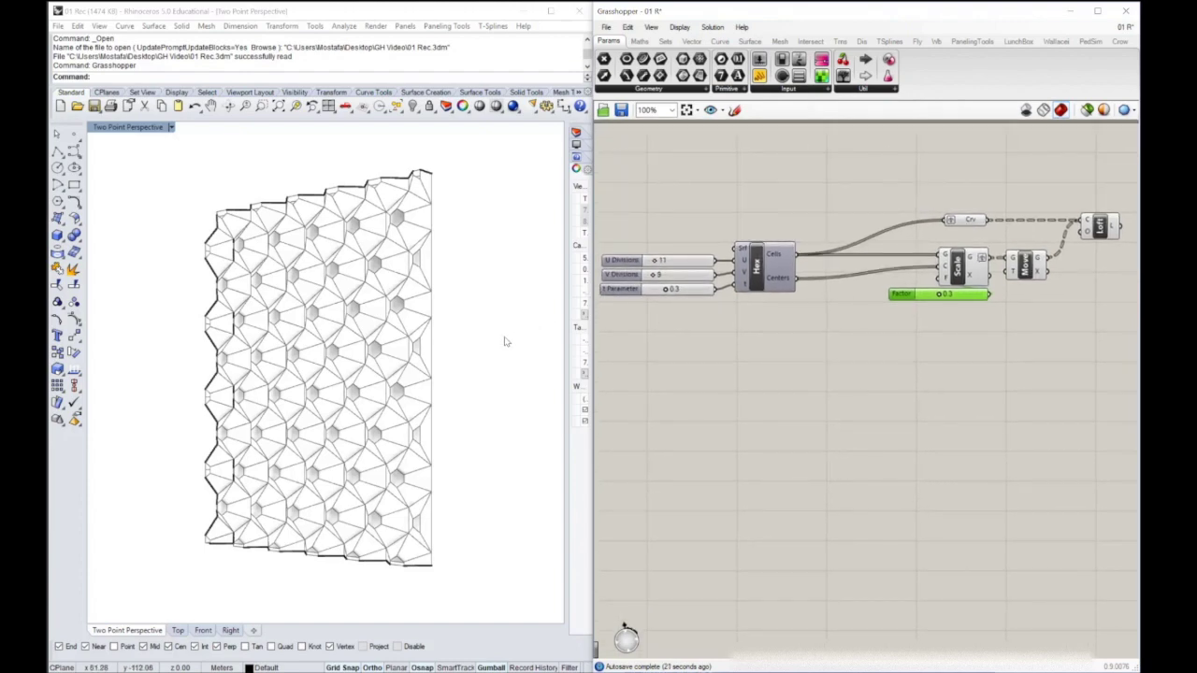
pyautogui.keyDown('shift'); pyautogui.moveTo(487, 348); pyautogui.dragTo(278, 340, button='right'); pyautogui.keyUp('shift')
pyautogui.scroll(-2, 325, 341)
pyautogui.moveTo(351, 345)
pyautogui.mouseDown(button='right')
pyautogui.moveTo(346, 359)
pyautogui.moveTo(365, 362)
pyautogui.moveTo(370, 342)
pyautogui.mouseUp(button='right')
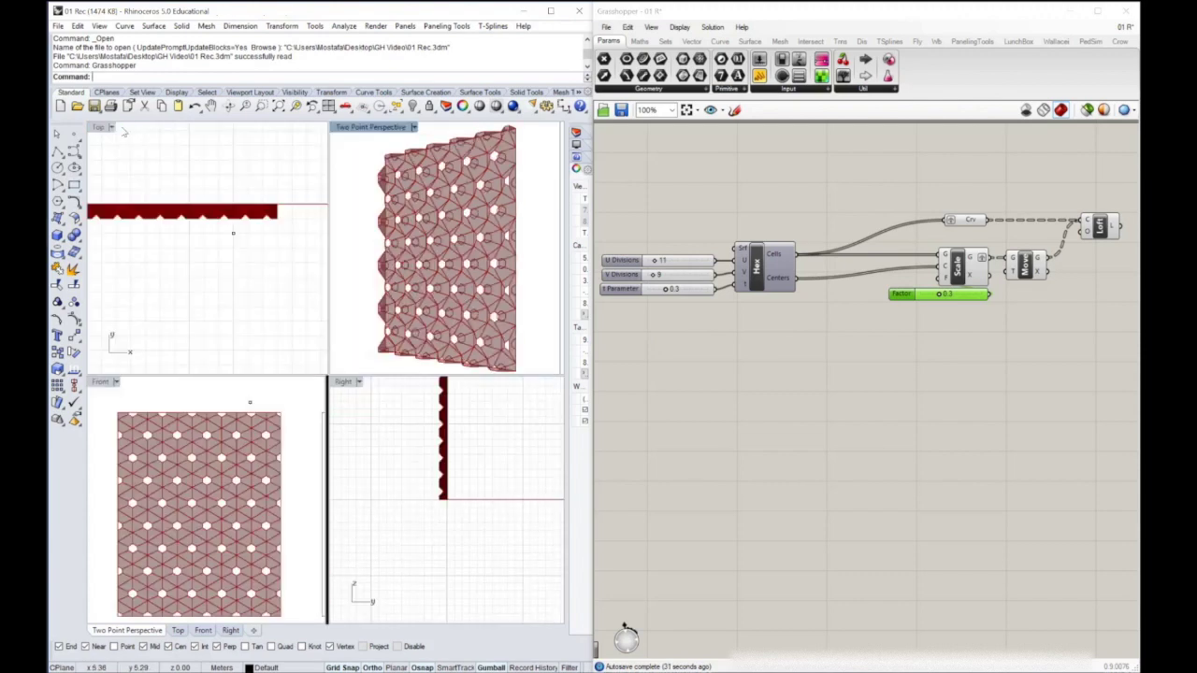
pyautogui.doubleClick(127, 127)
pyautogui.doubleClick(100, 383)
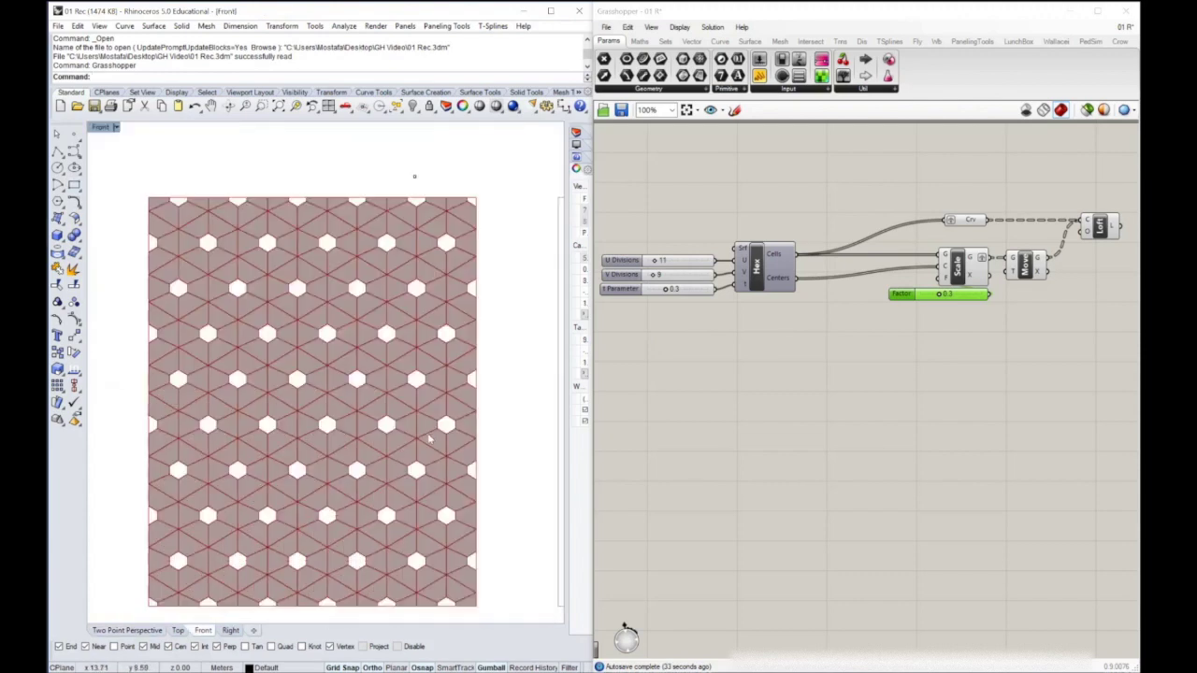
pyautogui.moveTo(393, 438); pyautogui.dragTo(393, 404, button='right')
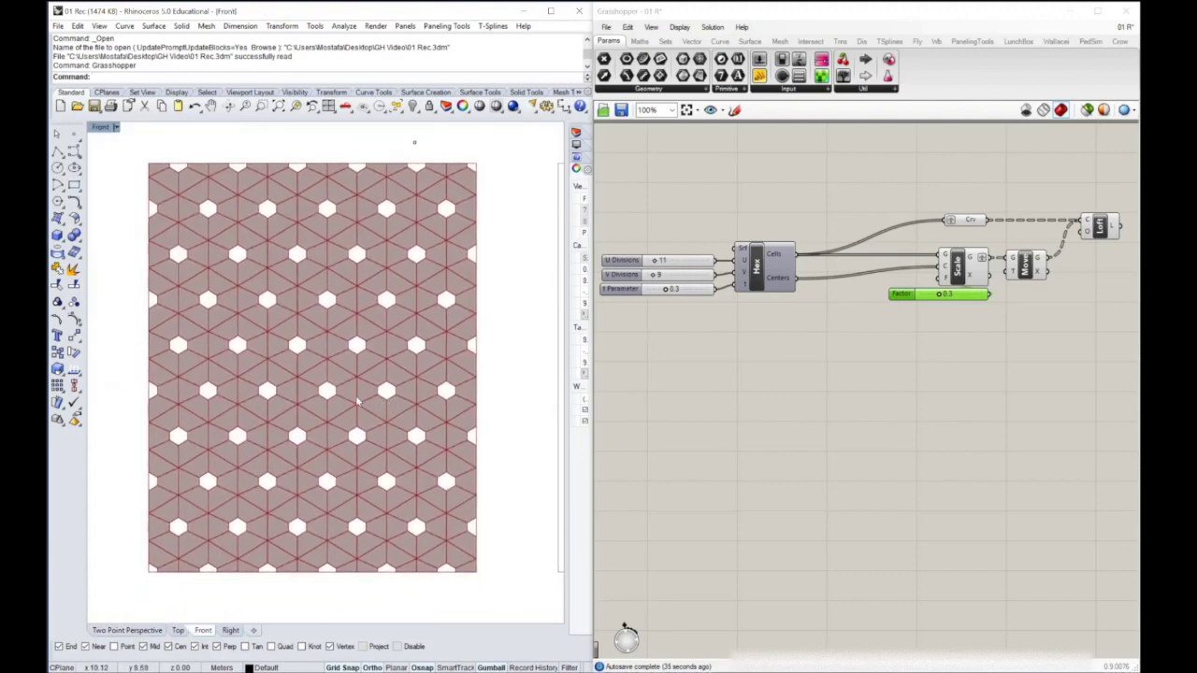
pyautogui.moveTo(346, 360); pyautogui.dragTo(348, 364, button='right')
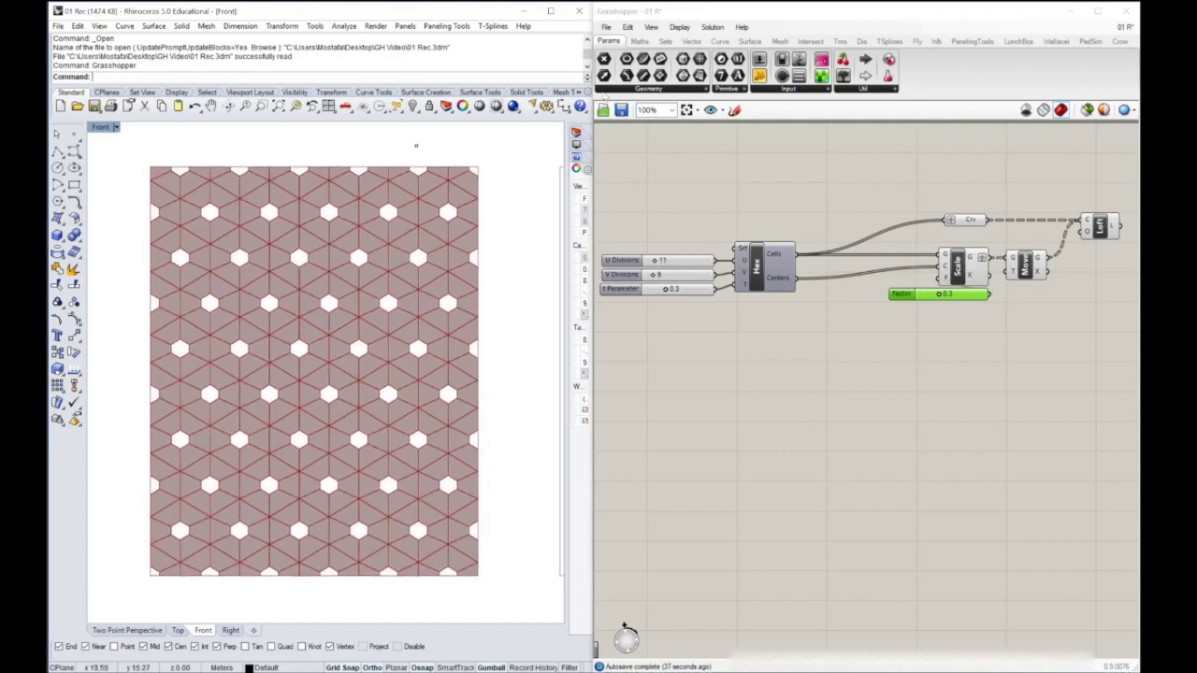
# Add a Point parameter below the Hex component and assign it the Rhino point located above the facade
pyautogui.moveTo(604, 60); pyautogui.dragTo(765, 384)
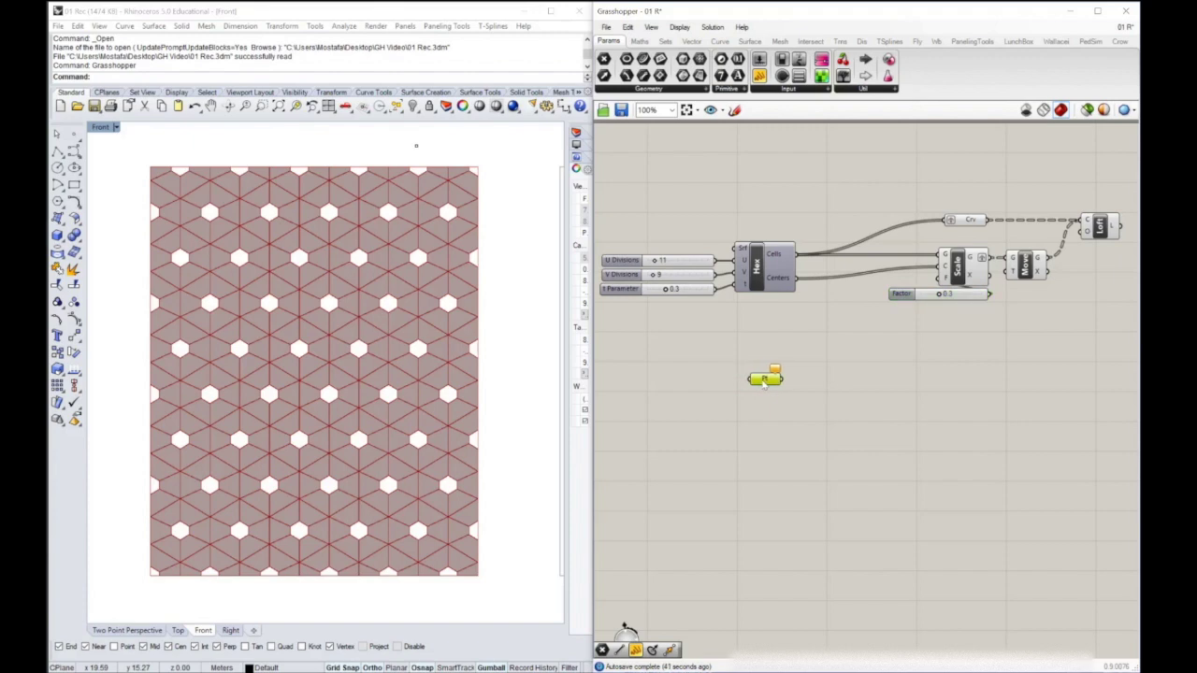
pyautogui.rightClick(765, 381)
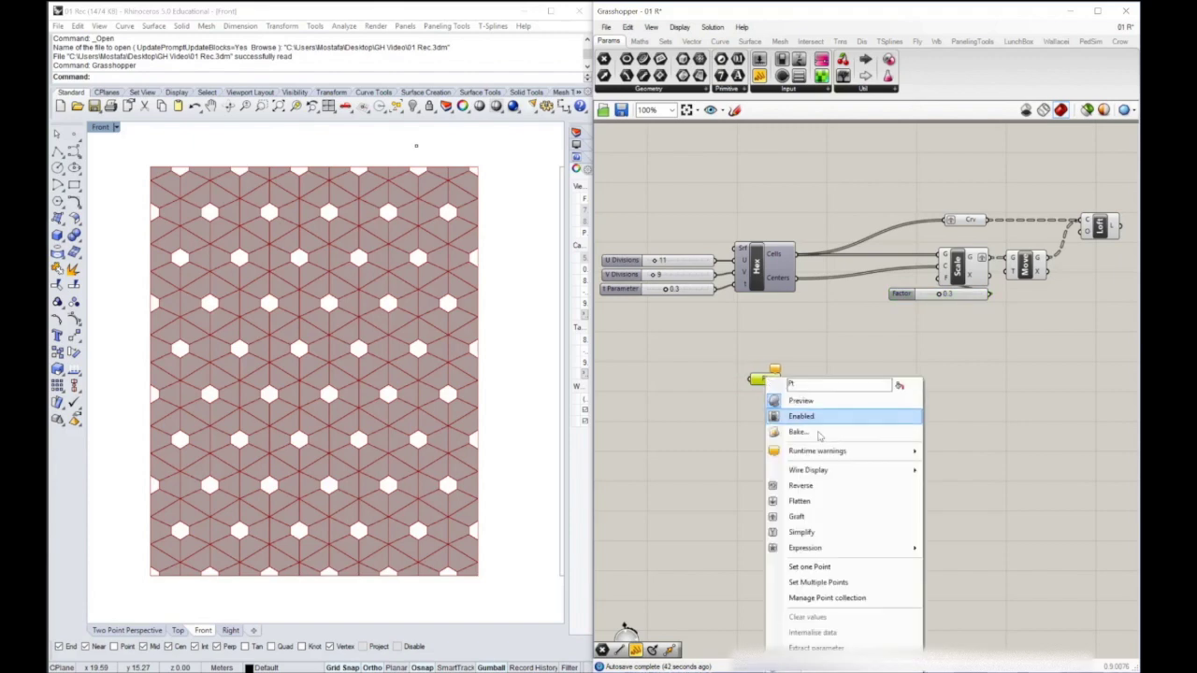
pyautogui.click(828, 571)
pyautogui.click(417, 147)
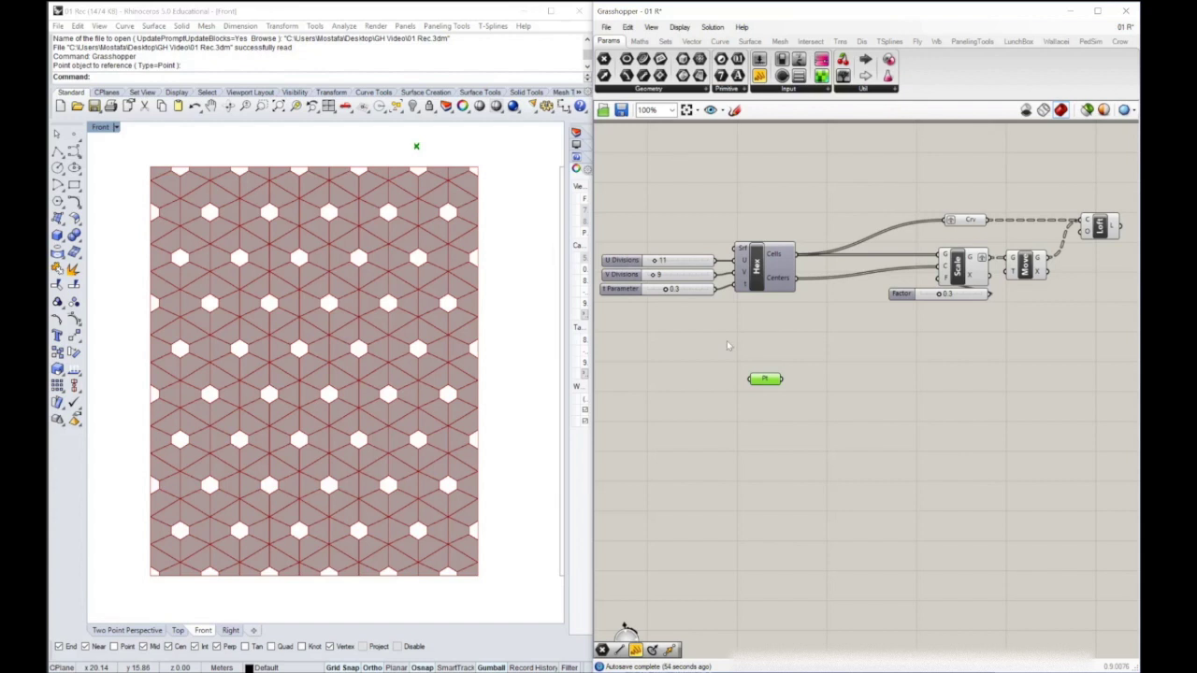
pyautogui.moveTo(769, 382); pyautogui.dragTo(758, 400)
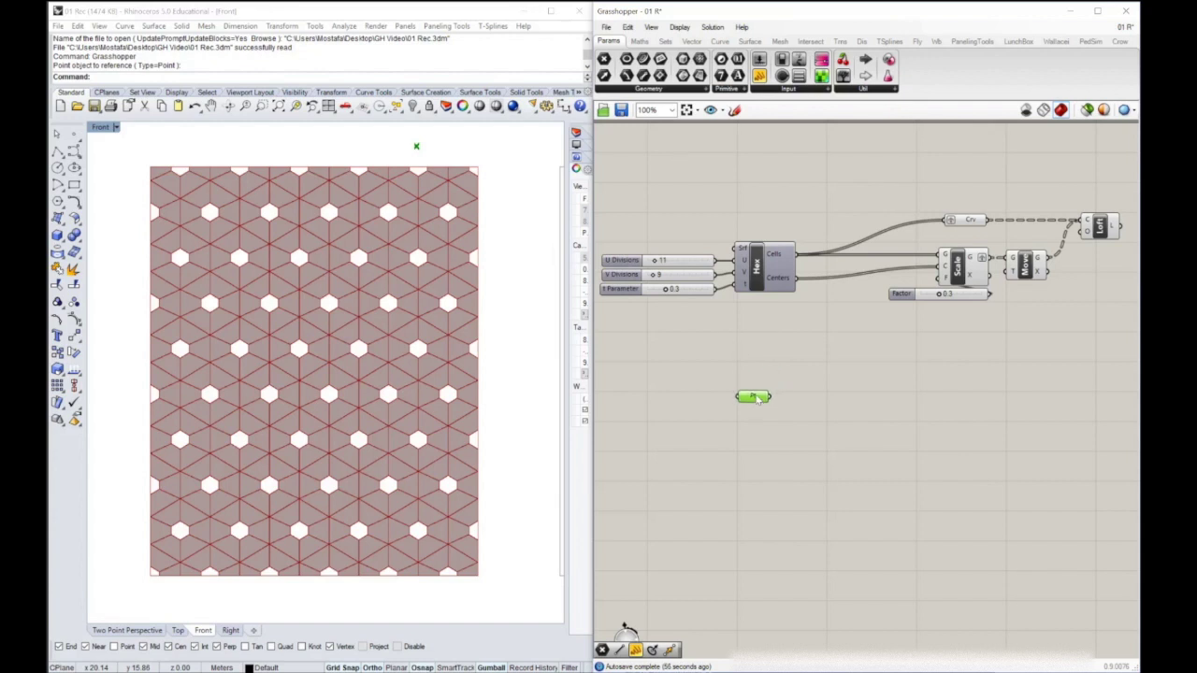
# Add a Circle CNR component beside the Point parameter and connect the point to its centre input
pyautogui.doubleClick(832, 400)
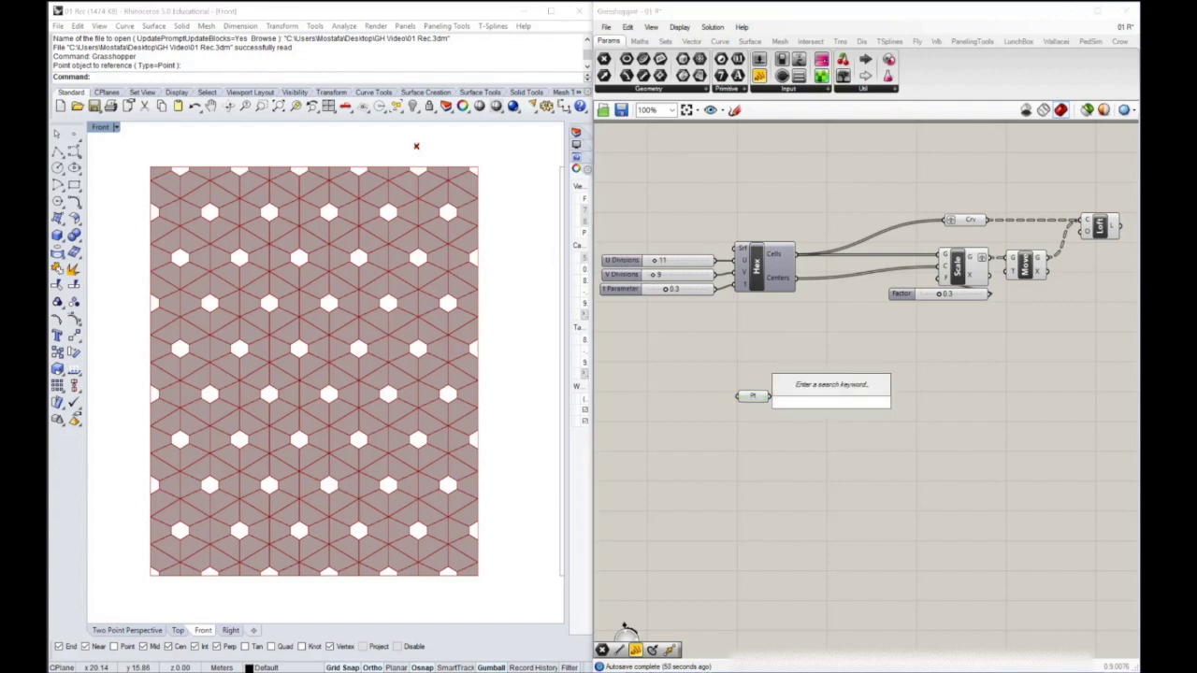
pyautogui.write('cir')
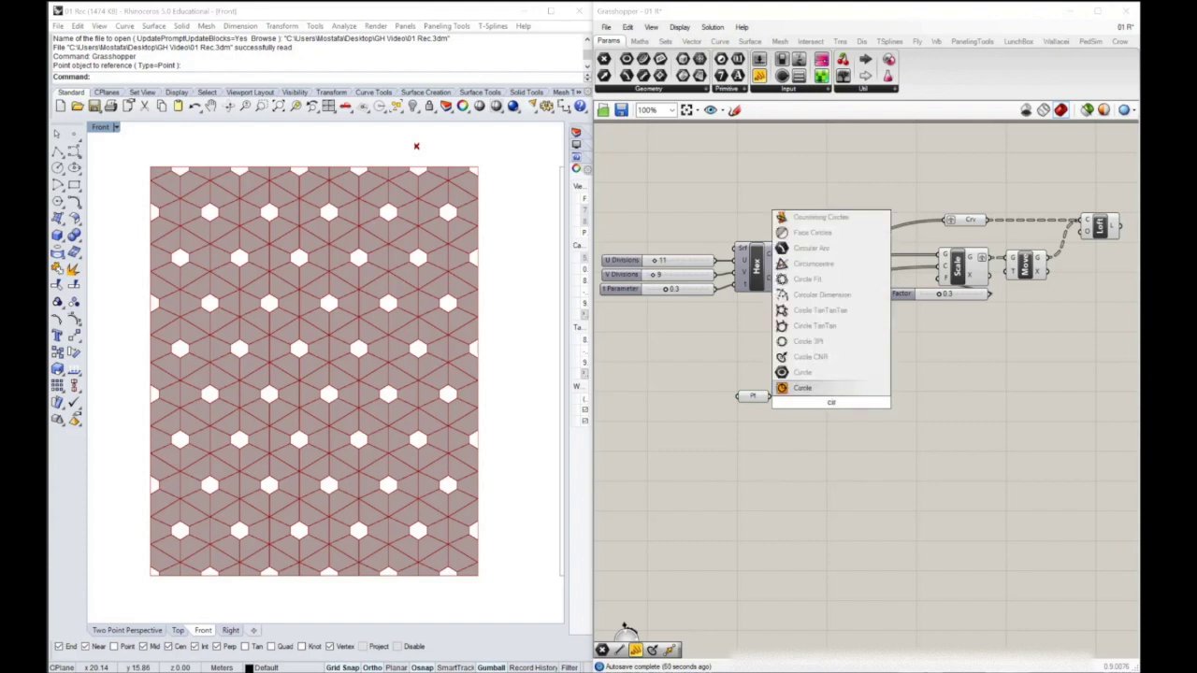
pyautogui.click(797, 387)
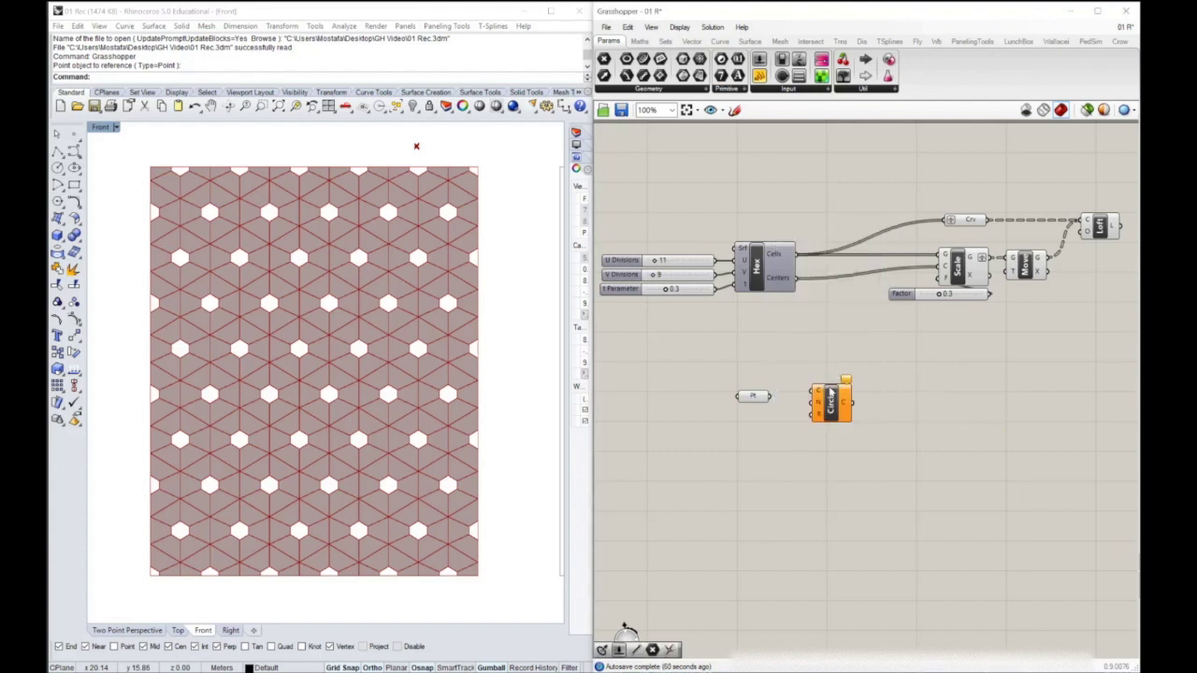
pyautogui.scroll(4, 830, 393)
pyautogui.click(832, 412)
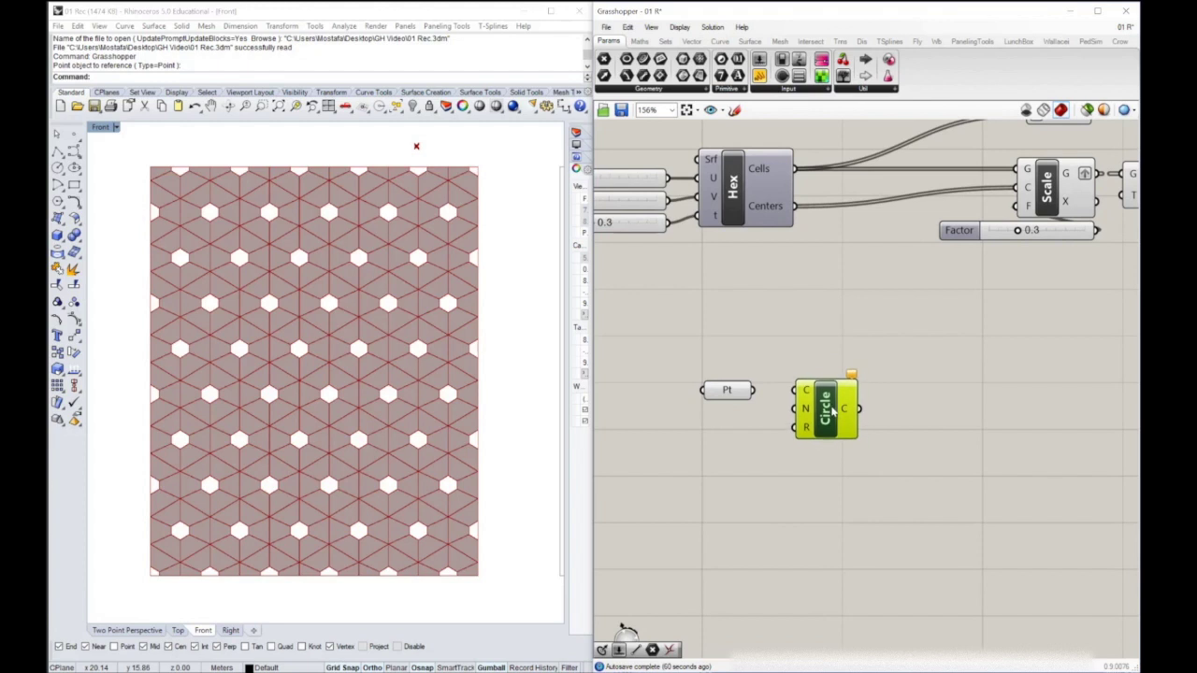
pyautogui.moveTo(754, 390); pyautogui.dragTo(833, 400)
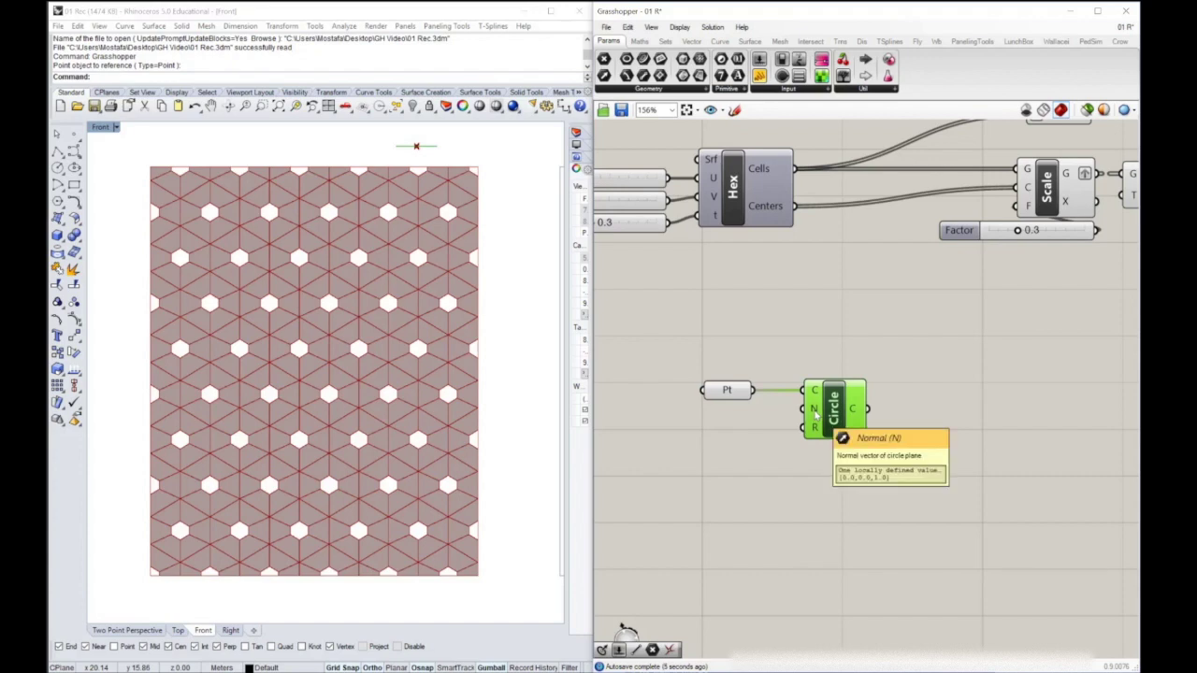
# Set the circle's normal to a single vector 2 m long in the negative Y direction, and restore the maximised Front viewport
pyautogui.rightClick(815, 412)
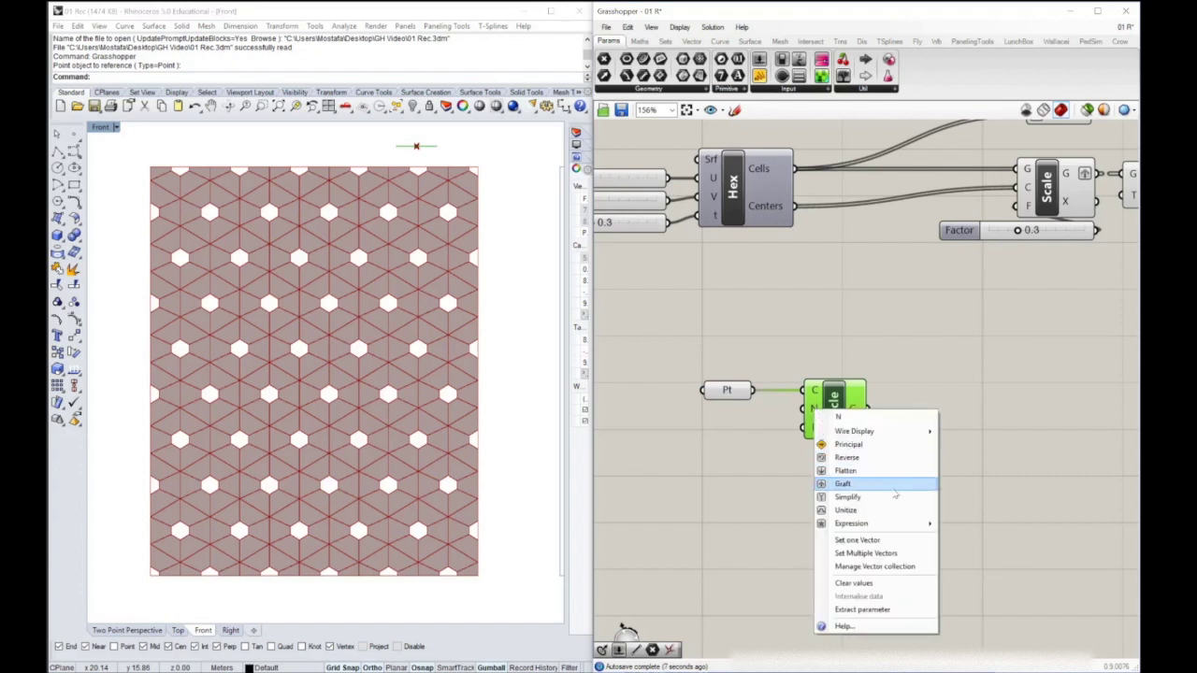
pyautogui.click(837, 539)
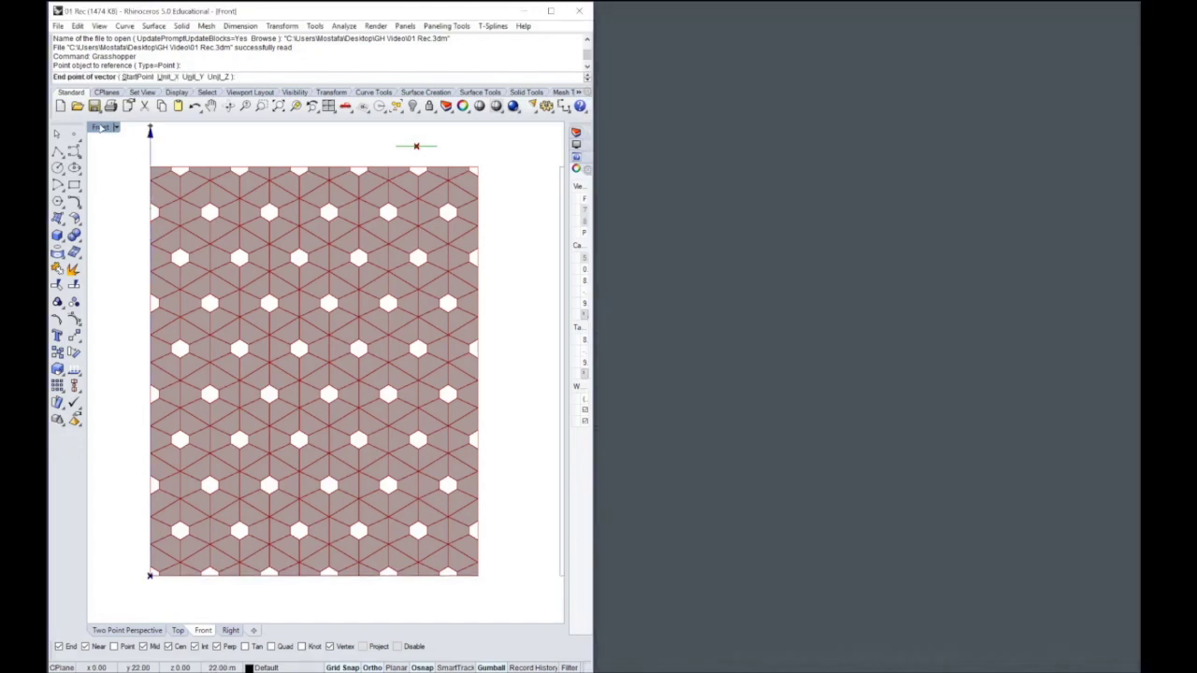
pyautogui.doubleClick(101, 129)
pyautogui.moveTo(147, 260); pyautogui.dragTo(271, 262, button='right')
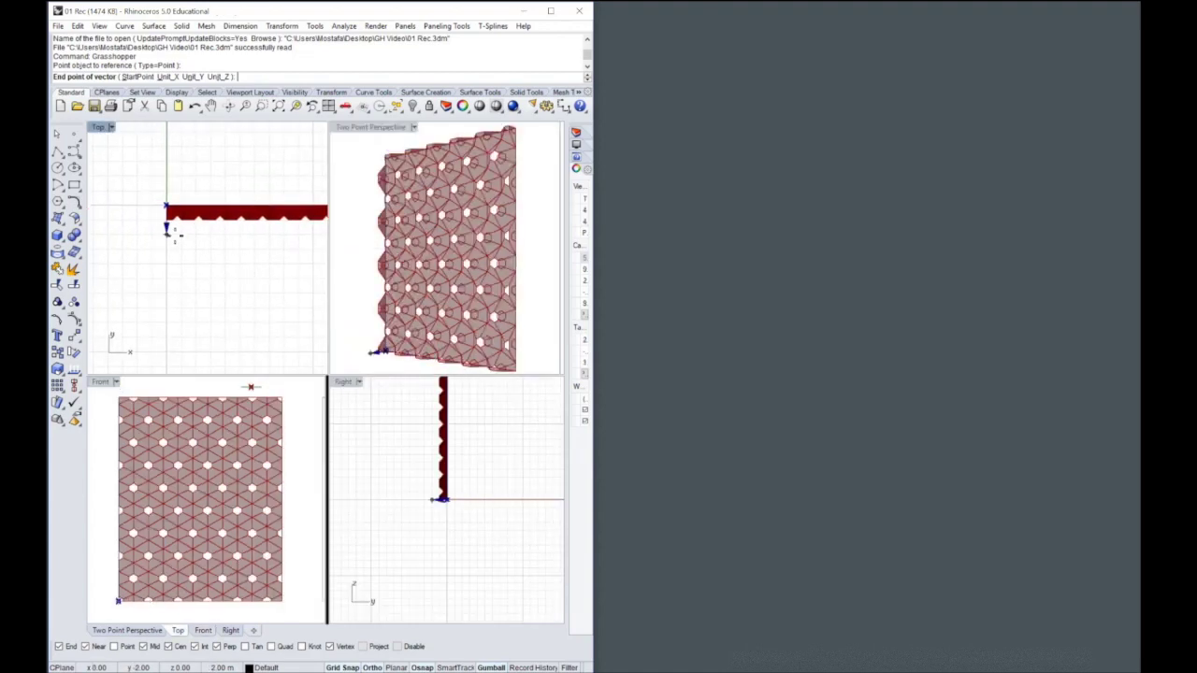
pyautogui.click(169, 232)
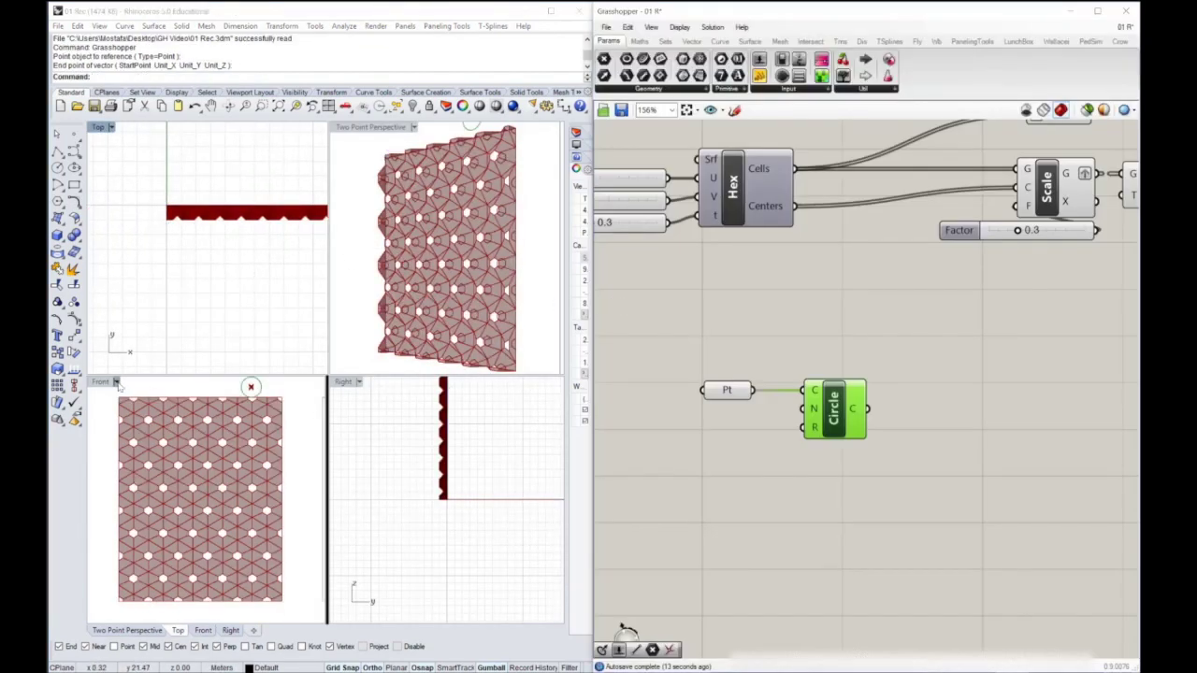
pyautogui.doubleClick(106, 385)
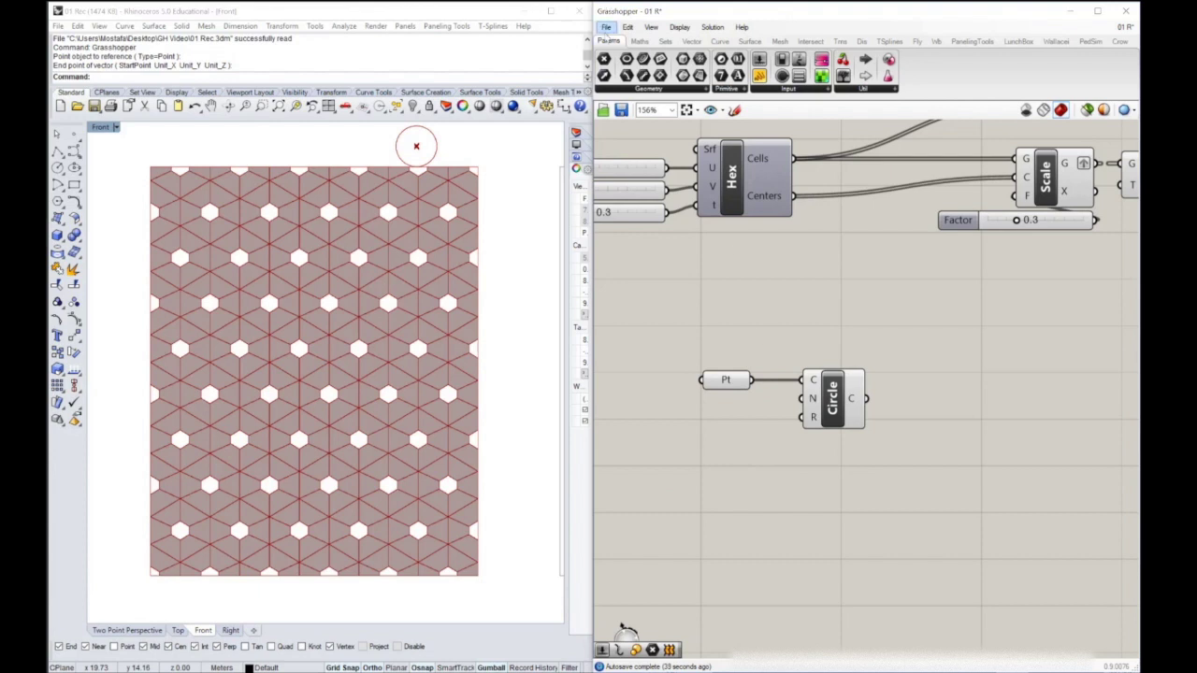
# Add a number slider with value 11, connect it to the circle's radius input, and place it below the Point parameter
pyautogui.doubleClick(744, 467)
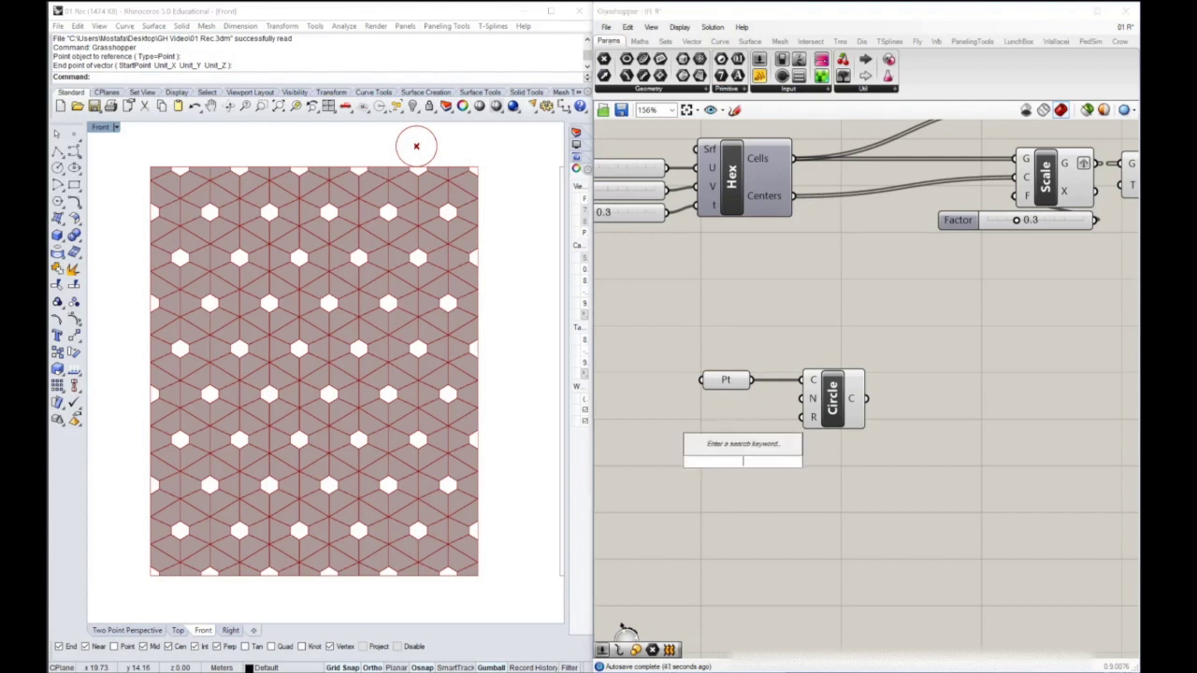
pyautogui.write('11')
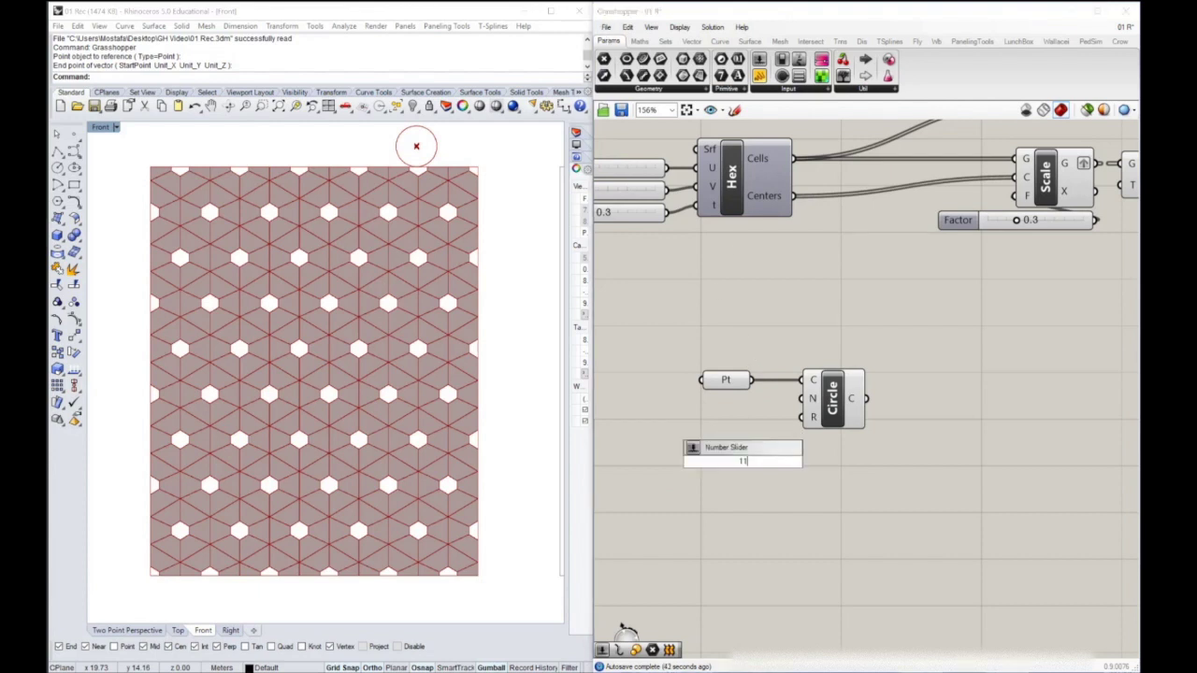
pyautogui.press('Return')
pyautogui.moveTo(810, 465); pyautogui.dragTo(801, 418)
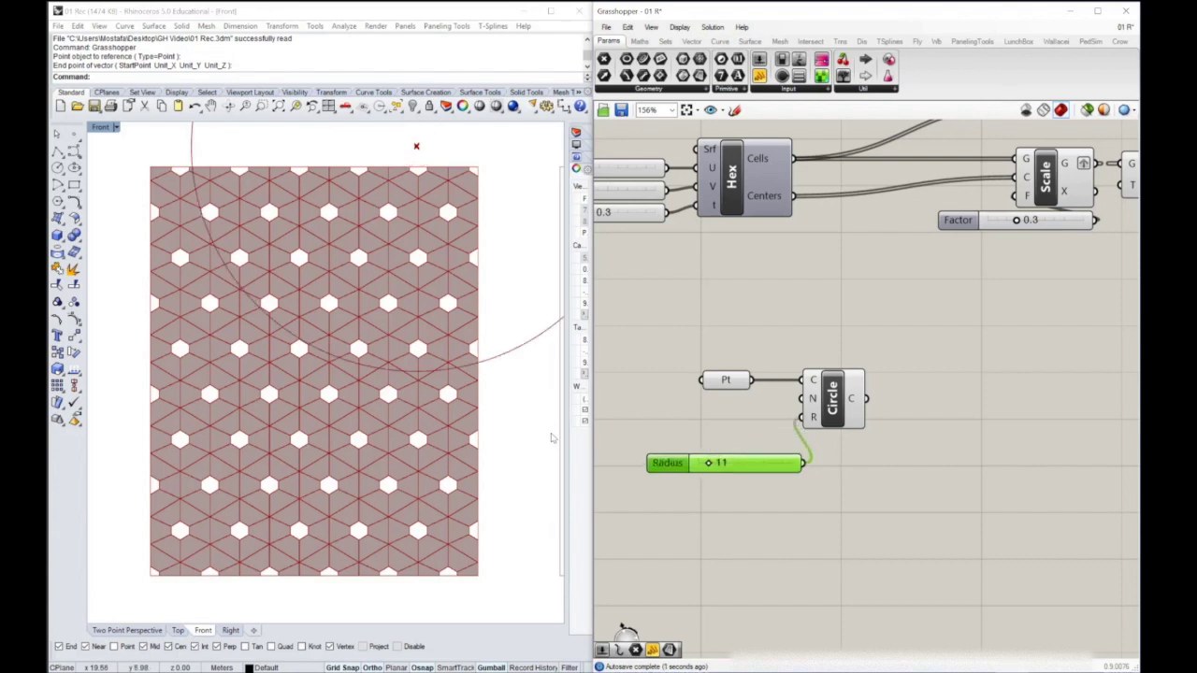
pyautogui.moveTo(471, 219); pyautogui.dragTo(466, 226, button='right')
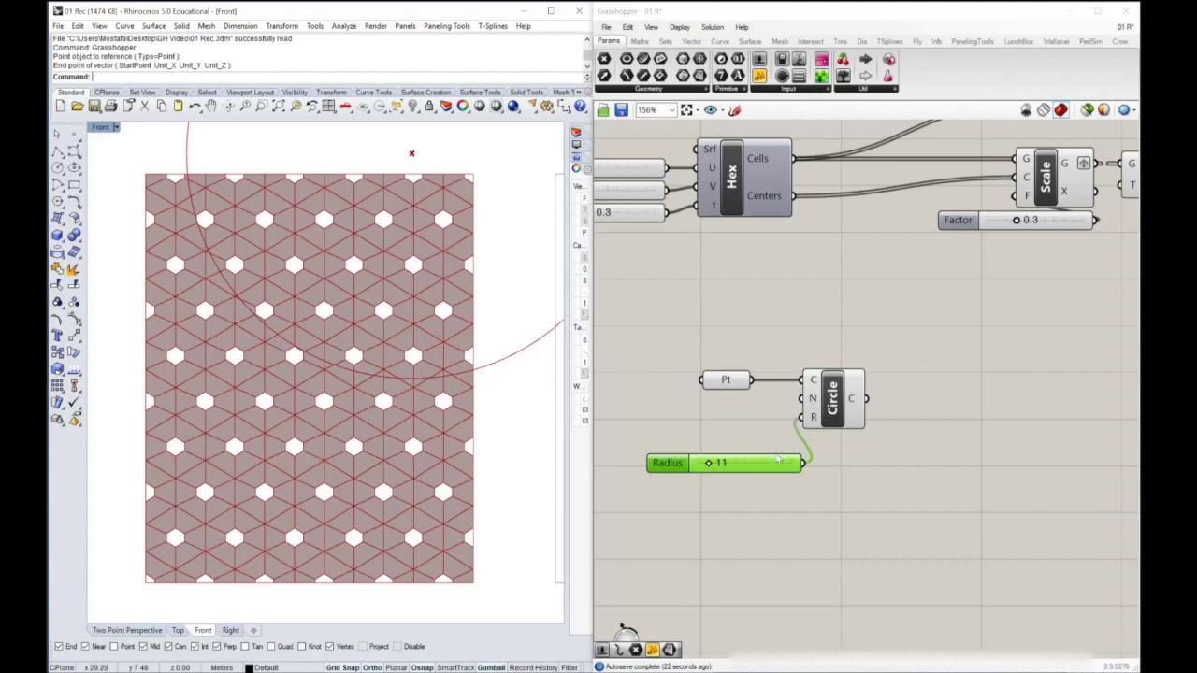
pyautogui.moveTo(778, 458); pyautogui.dragTo(756, 412)
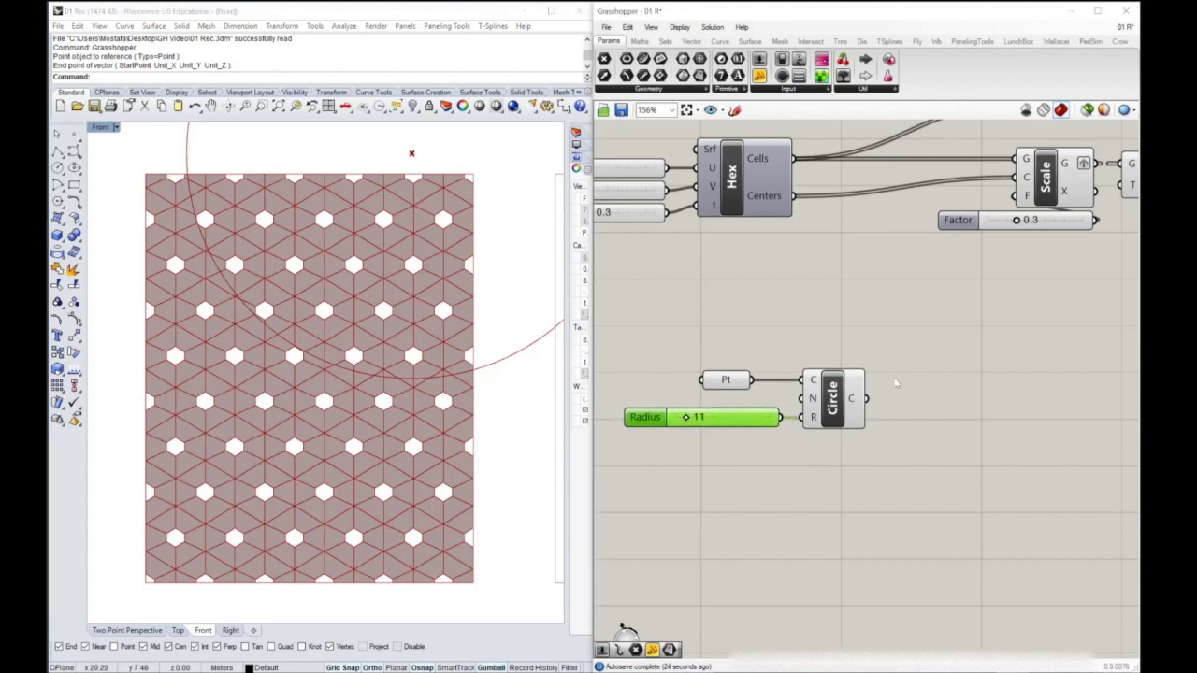
# Add a Distance component, connecting the circle to its B input and the Hex component's Centers to its A input
pyautogui.moveTo(896, 383); pyautogui.dragTo(872, 410, button='right')
pyautogui.doubleClick(874, 411)
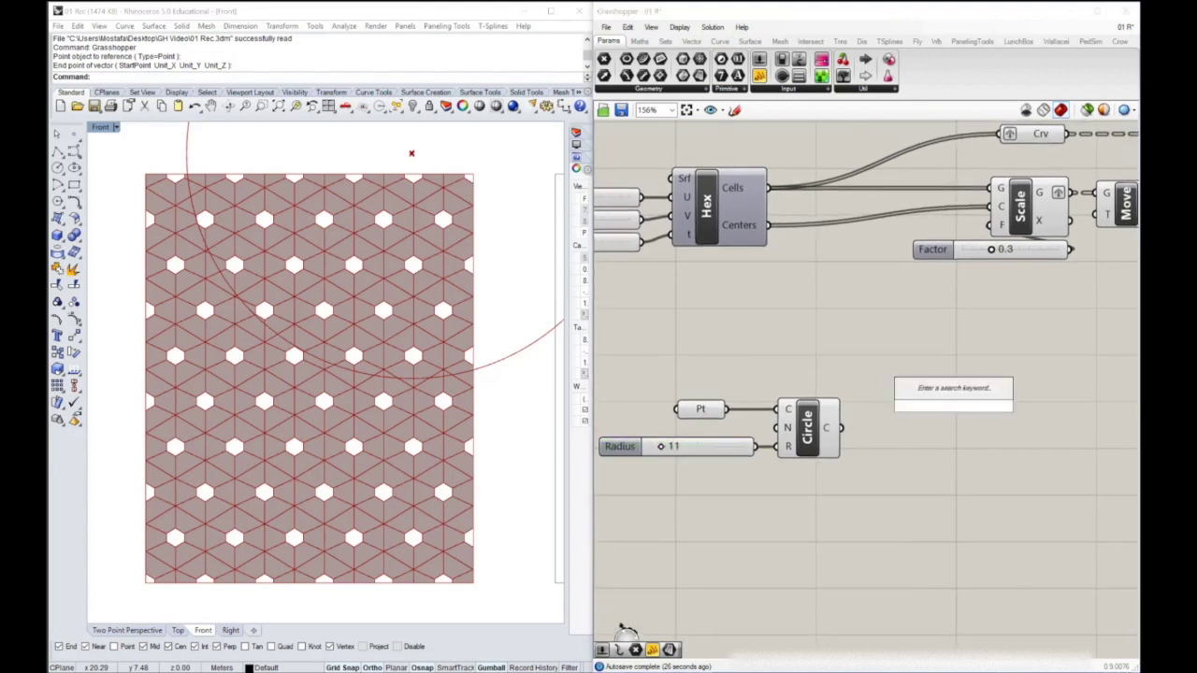
pyautogui.write('dis')
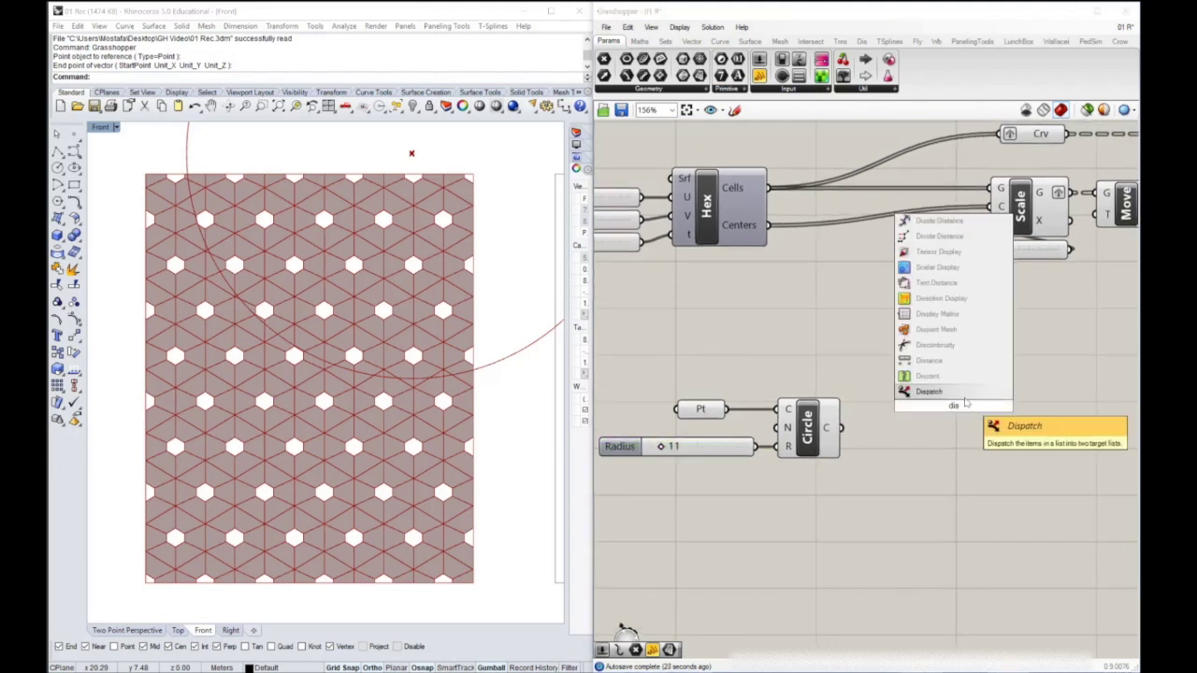
pyautogui.press('Up')
pyautogui.press('Up')
pyautogui.press('Return')
pyautogui.moveTo(951, 405); pyautogui.dragTo(929, 409)
pyautogui.moveTo(841, 428); pyautogui.dragTo(924, 423)
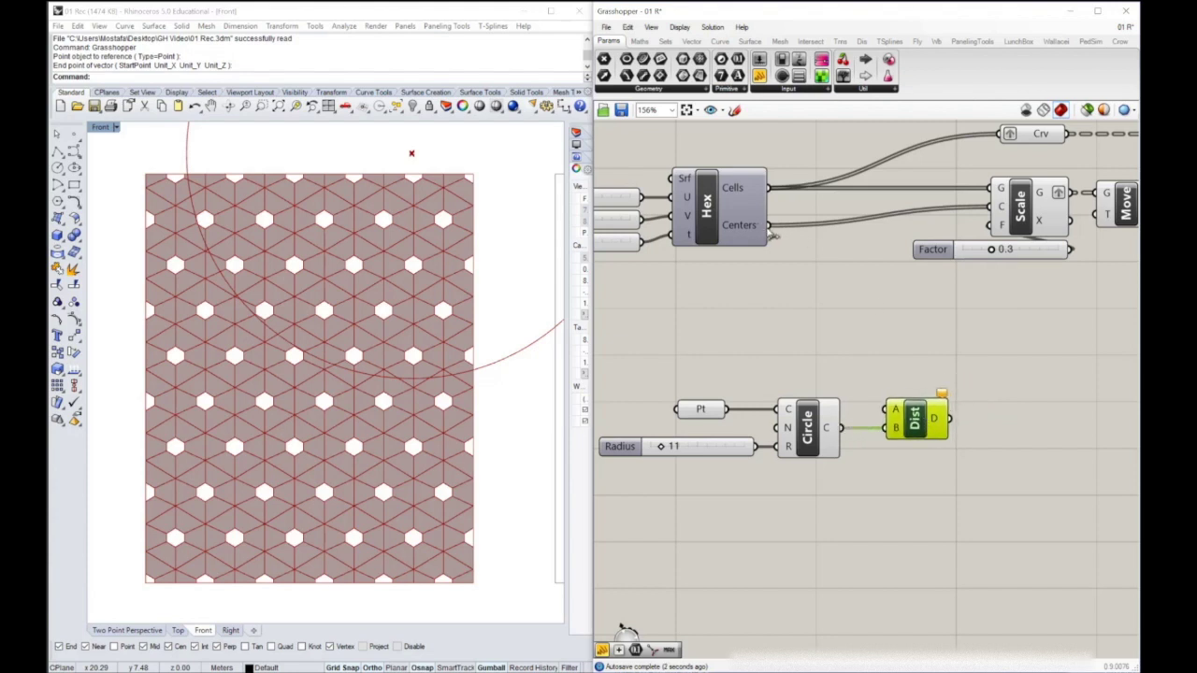
pyautogui.moveTo(773, 234); pyautogui.dragTo(947, 424)
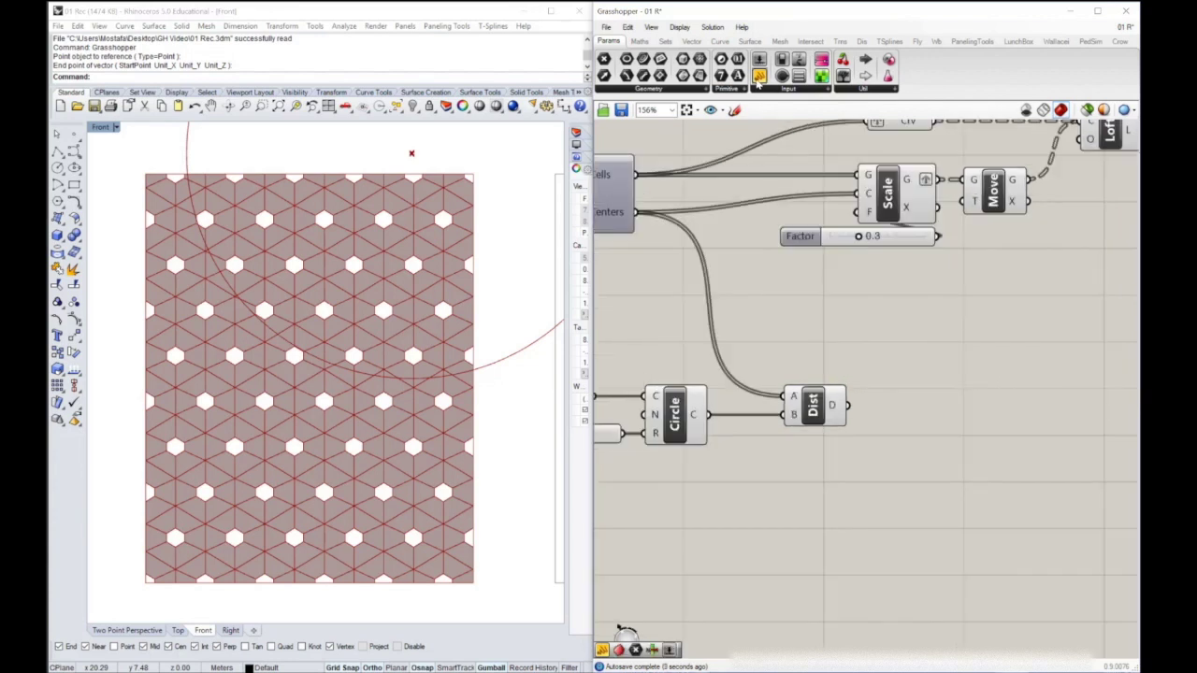
# Inspect the Distance component's output values in a temporary panel and delete the panel
pyautogui.moveTo(759, 81); pyautogui.dragTo(977, 412)
pyautogui.moveTo(847, 405); pyautogui.dragTo(891, 409)
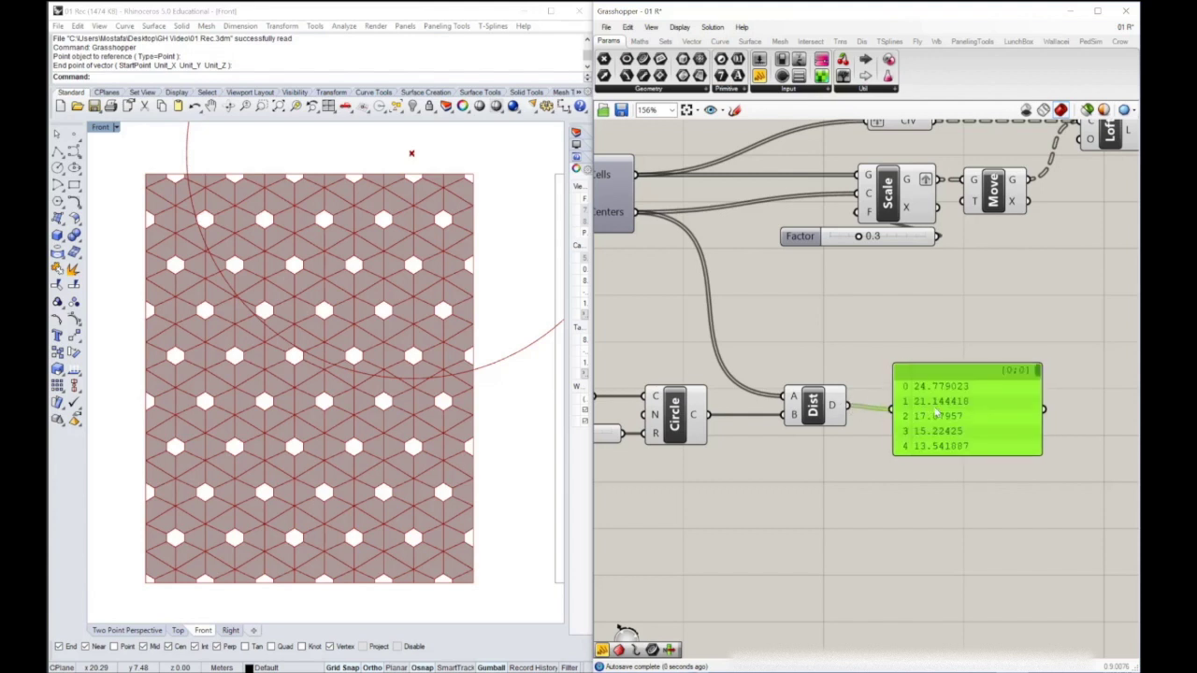
pyautogui.moveTo(1031, 366)
pyautogui.mouseDown()
pyautogui.moveTo(1034, 405)
pyautogui.moveTo(1036, 363)
pyautogui.mouseUp()
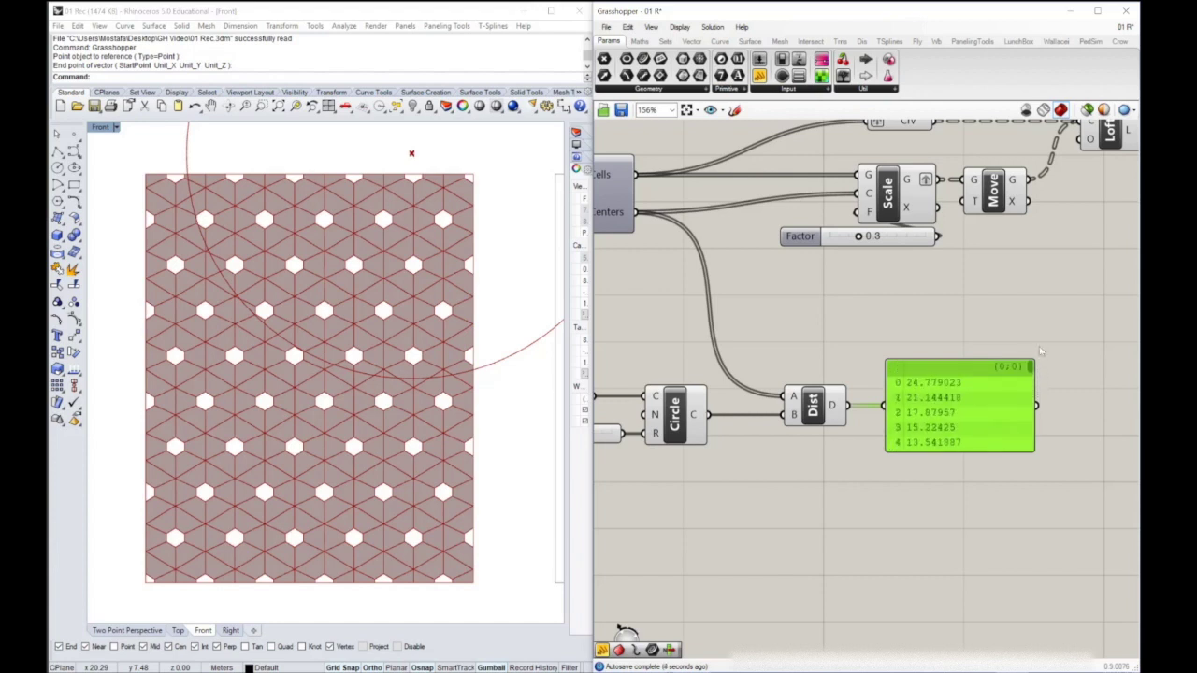
pyautogui.click(628, 26)
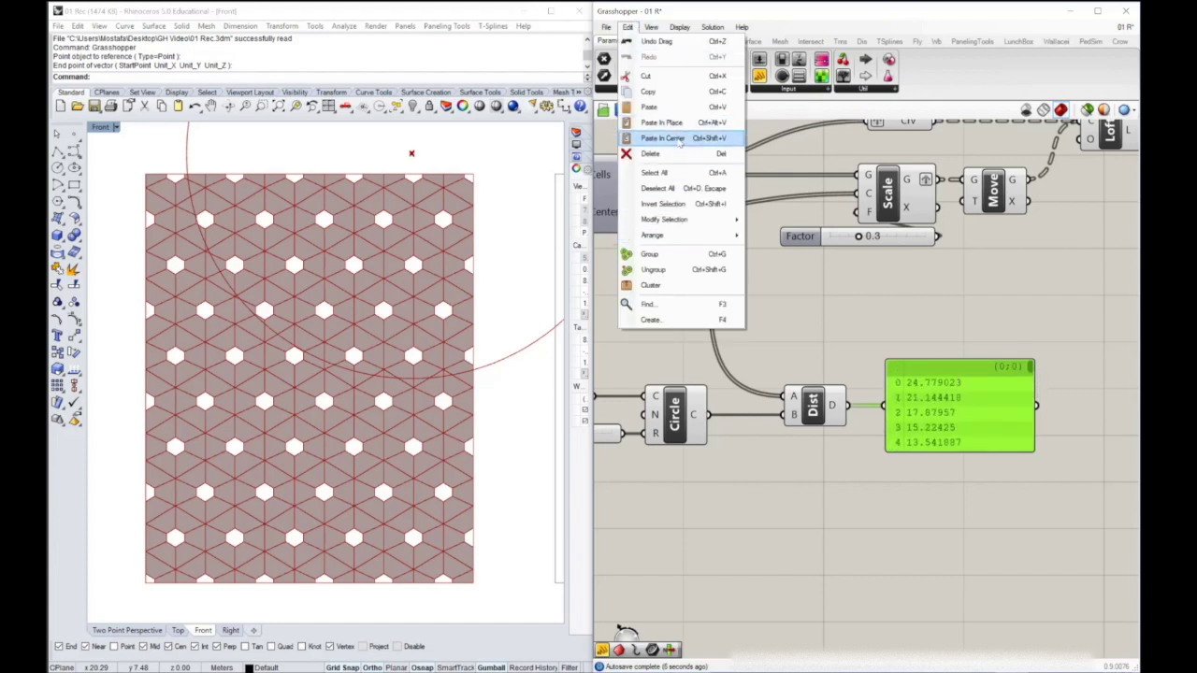
pyautogui.click(669, 150)
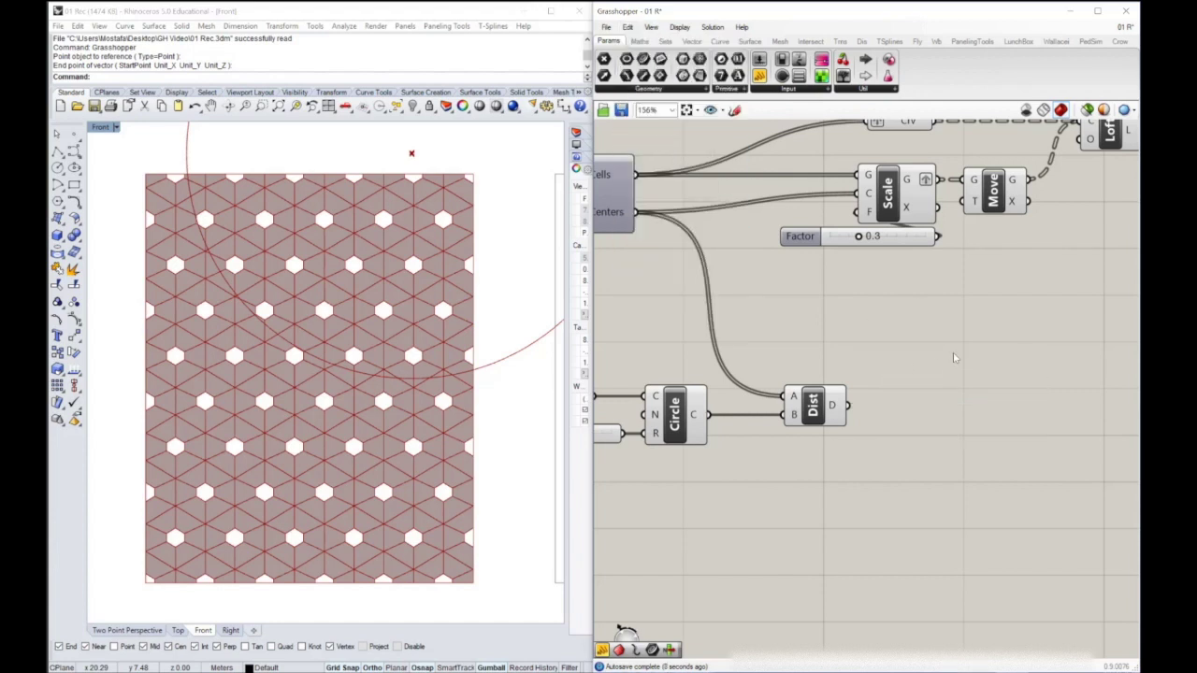
# Add a Minimum component to the canvas and place it beside the Distance component
pyautogui.moveTo(882, 363); pyautogui.dragTo(907, 360, button='right')
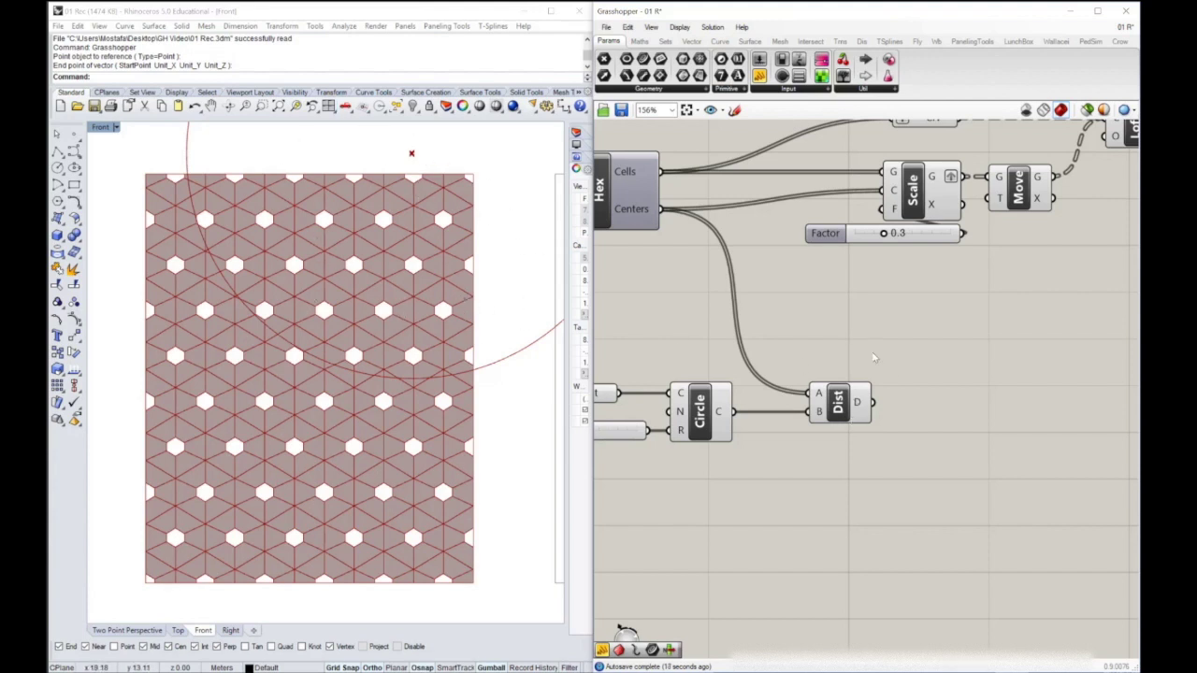
pyautogui.doubleClick(978, 409)
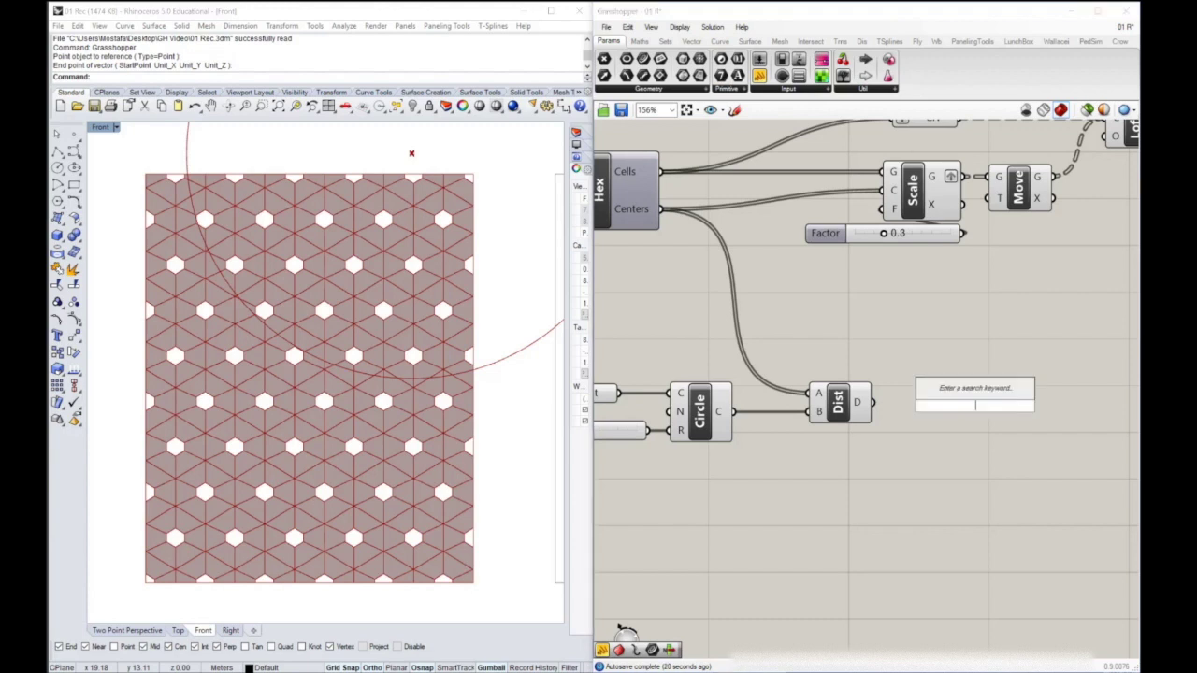
pyautogui.write('mi')
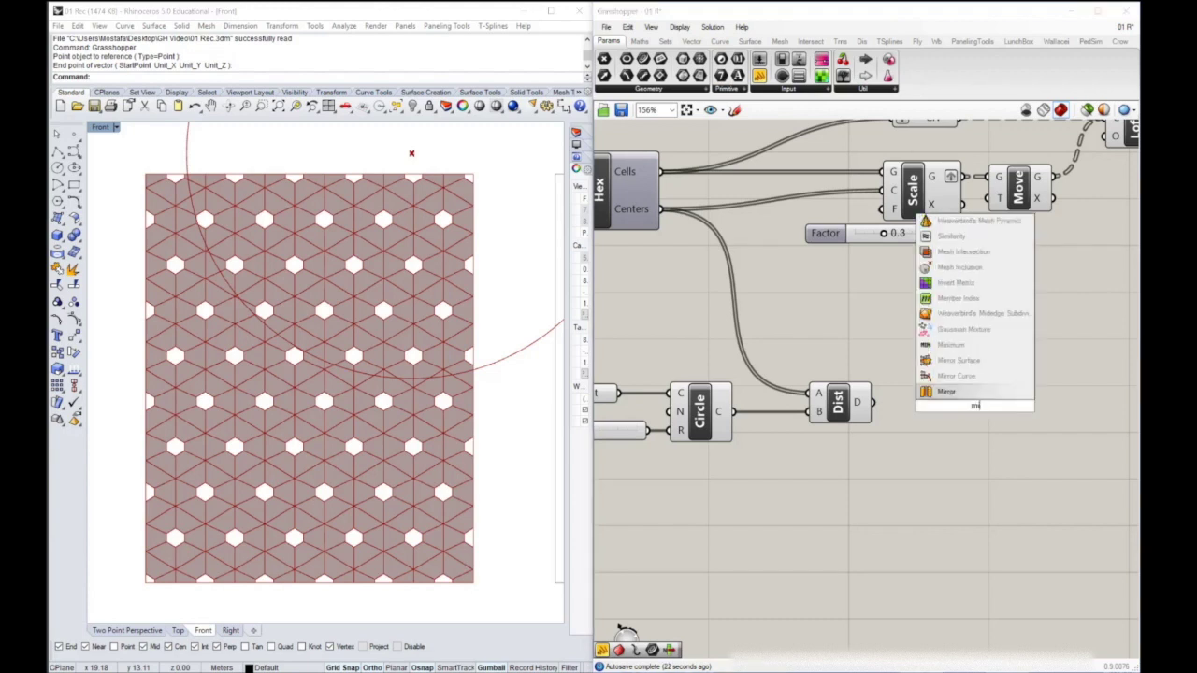
pyautogui.write('m')
pyautogui.press('BackSpace')
pyautogui.press('Up')
pyautogui.press('Up')
pyautogui.press('Up')
pyautogui.press('Return')
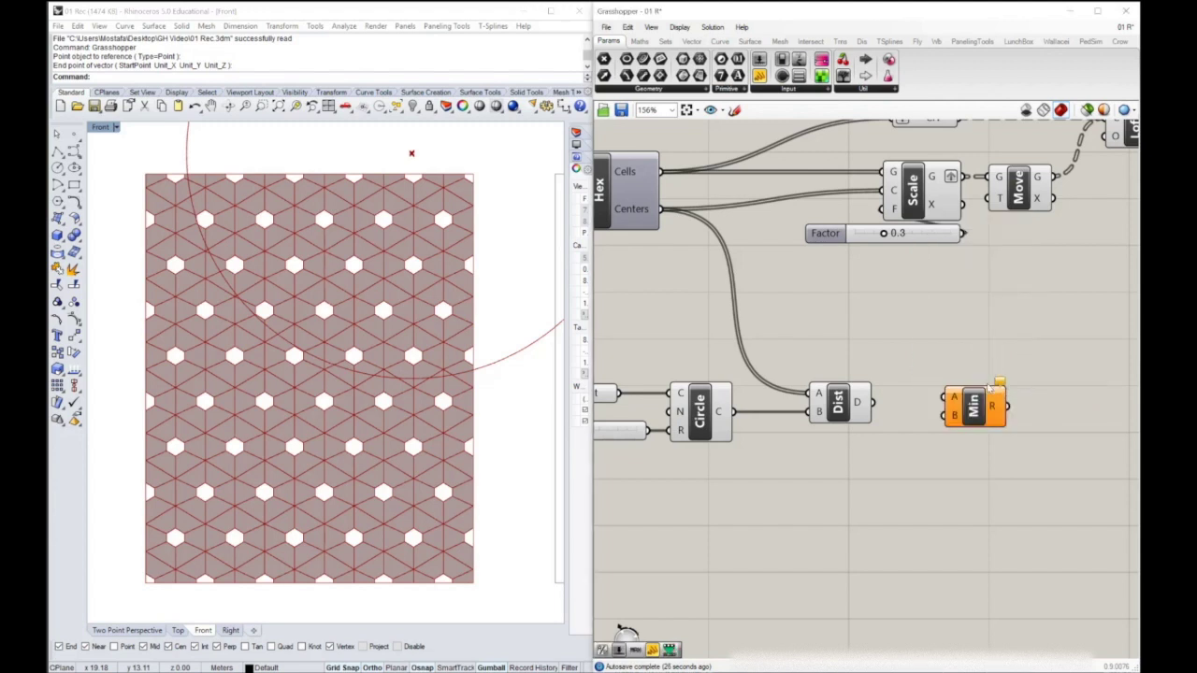
pyautogui.moveTo(982, 409)
pyautogui.mouseDown()
pyautogui.moveTo(957, 397)
pyautogui.moveTo(971, 416)
pyautogui.mouseUp()
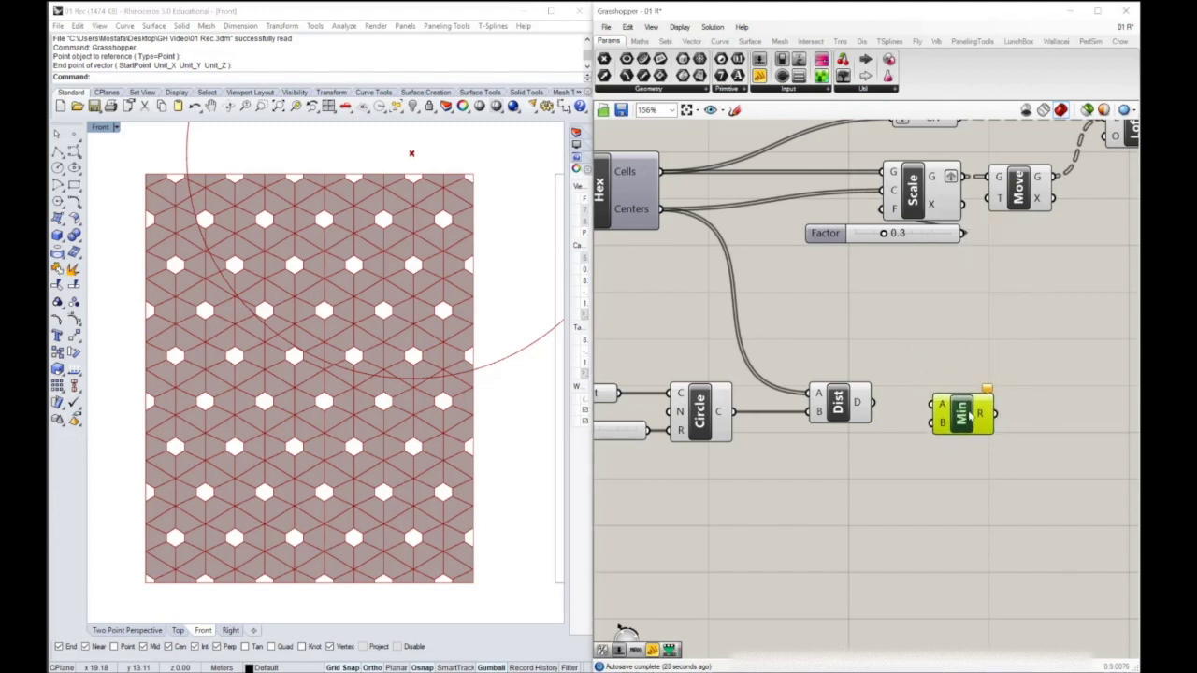
# Connect the circle's radius slider to the Minimum component's B input and the Distance output to its A input
pyautogui.moveTo(874, 443); pyautogui.dragTo(937, 440, button='right')
pyautogui.moveTo(712, 427); pyautogui.dragTo(1015, 400)
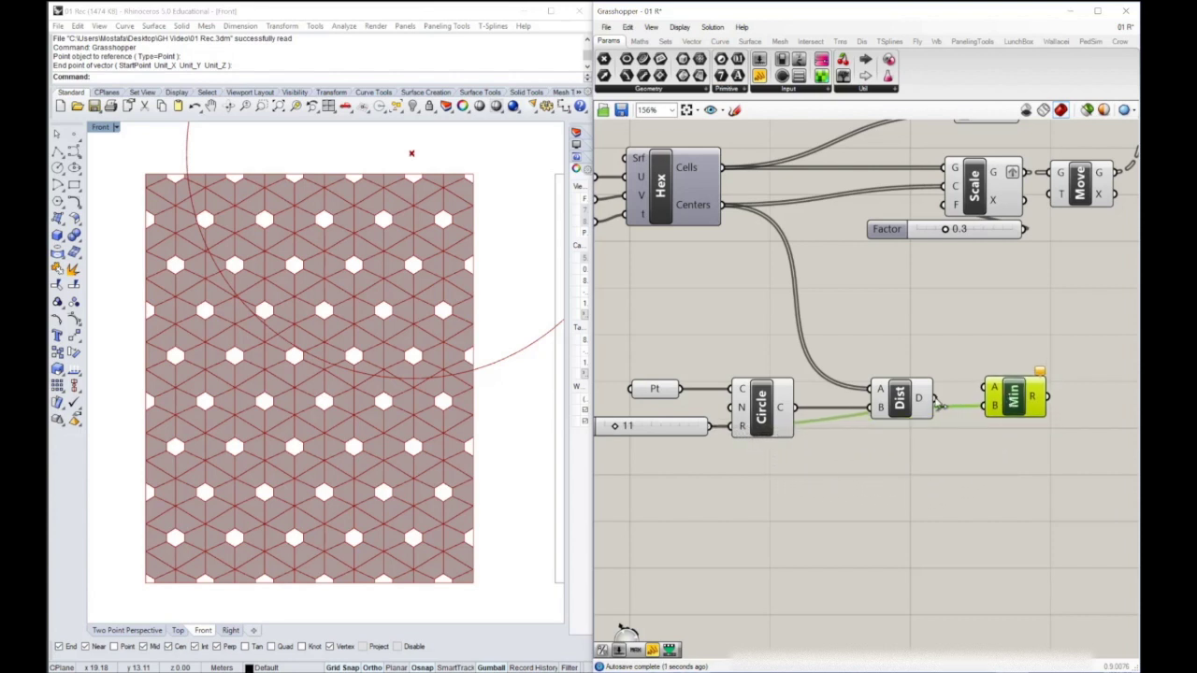
pyautogui.moveTo(940, 404); pyautogui.dragTo(996, 408)
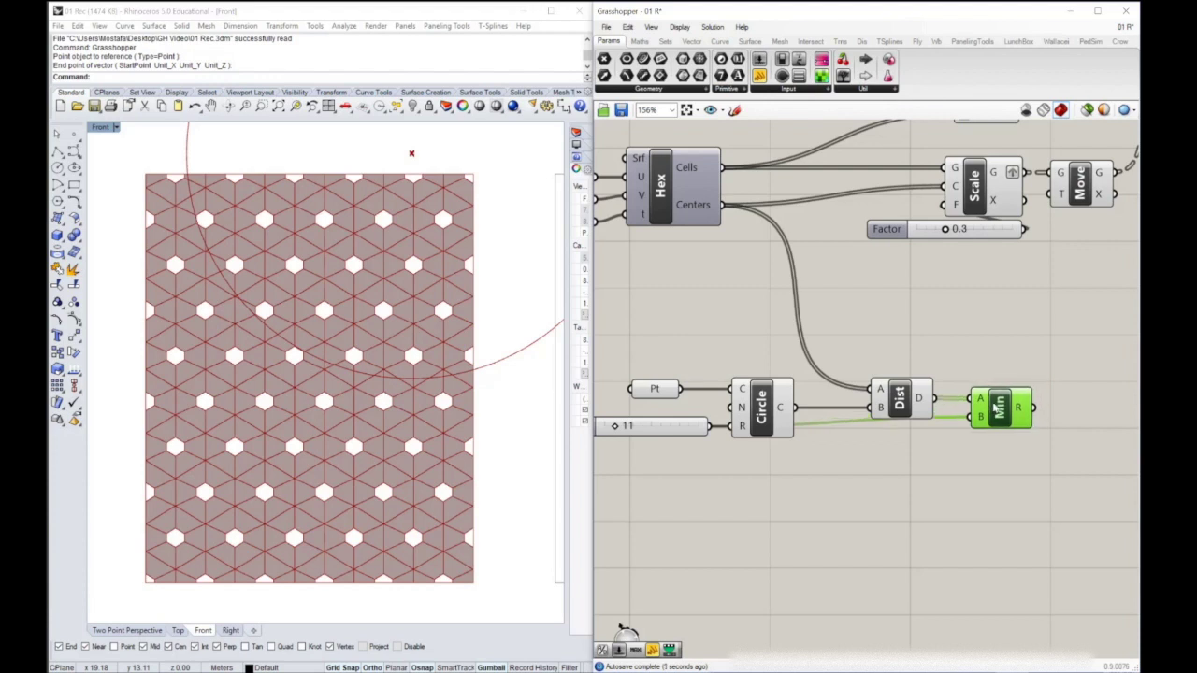
# Inspect the Minimum component's output values in a temporary panel and delete the panel
pyautogui.moveTo(1001, 406); pyautogui.dragTo(866, 404, button='right')
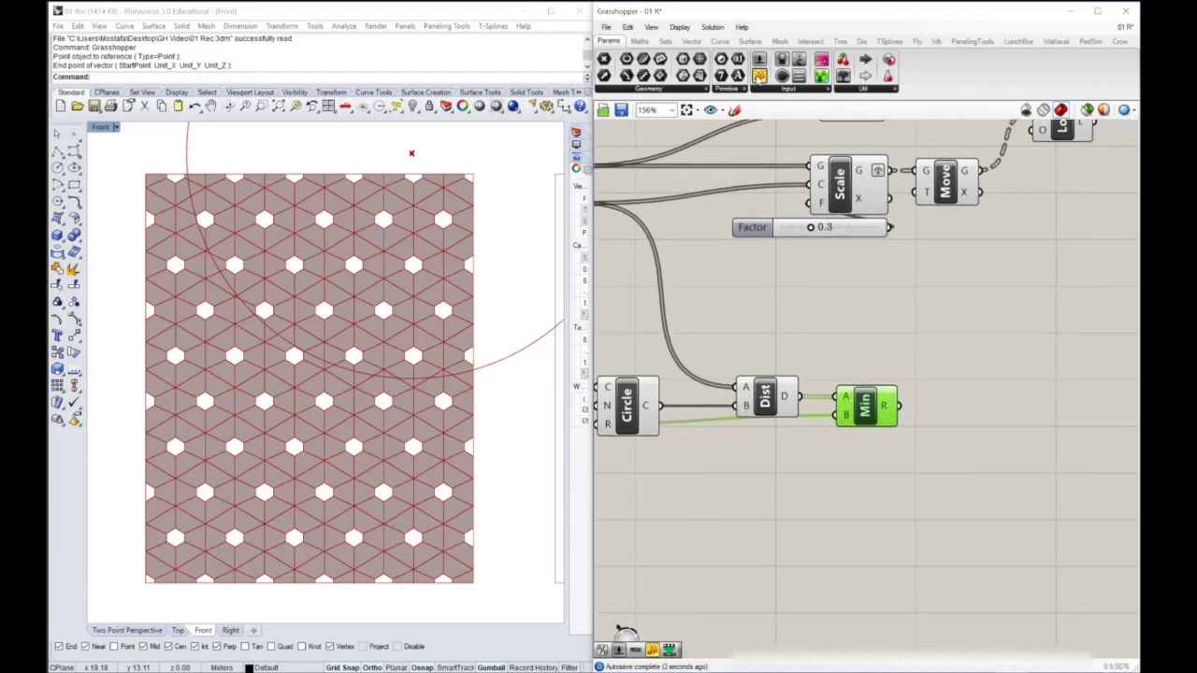
pyautogui.doubleClick(997, 402)
pyautogui.click(997, 402)
pyautogui.moveTo(885, 405); pyautogui.dragTo(928, 405)
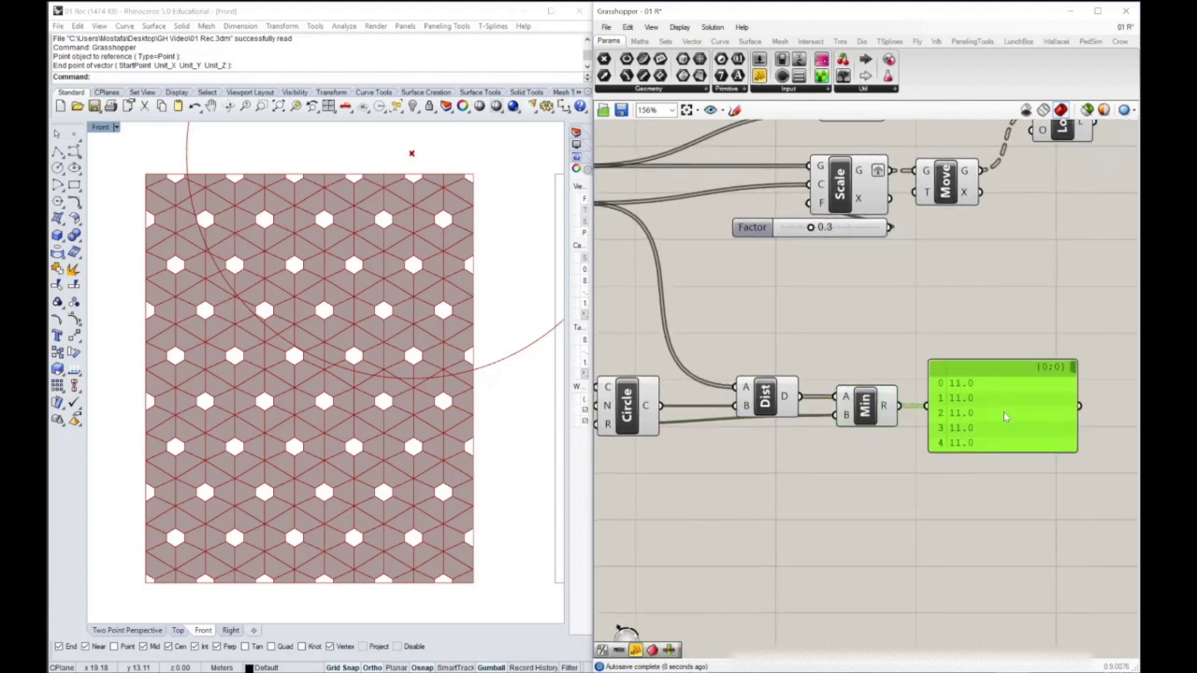
pyautogui.moveTo(1076, 368); pyautogui.dragTo(1076, 423)
pyautogui.click(862, 306)
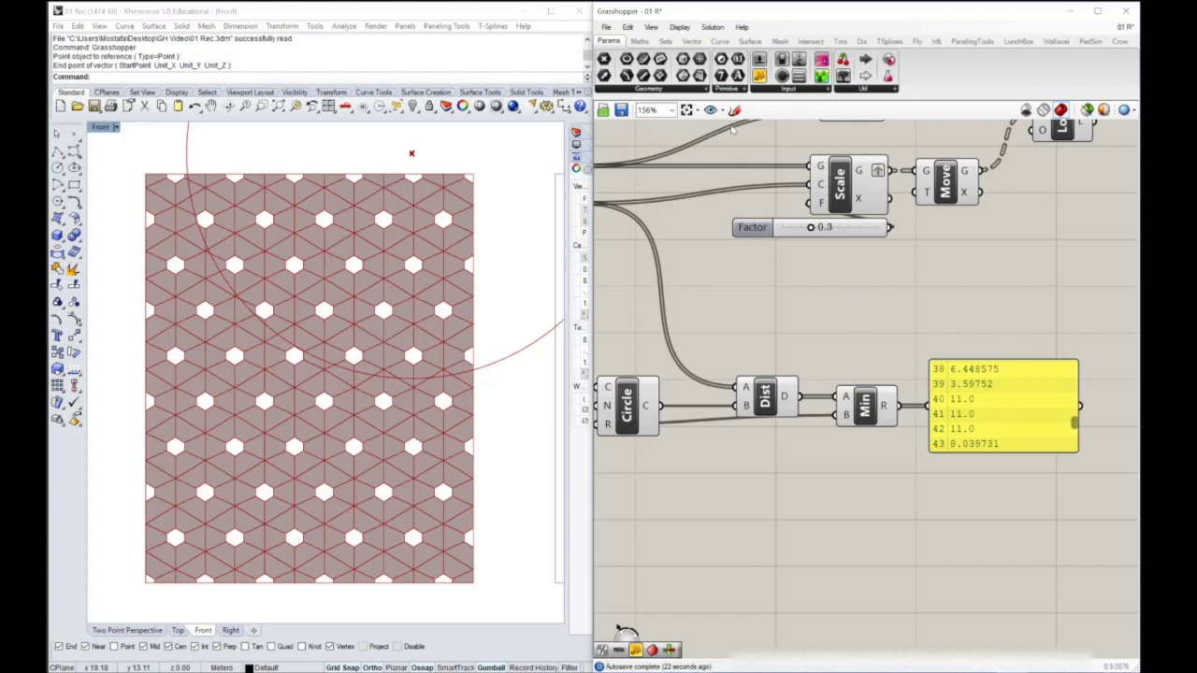
pyautogui.click(980, 419)
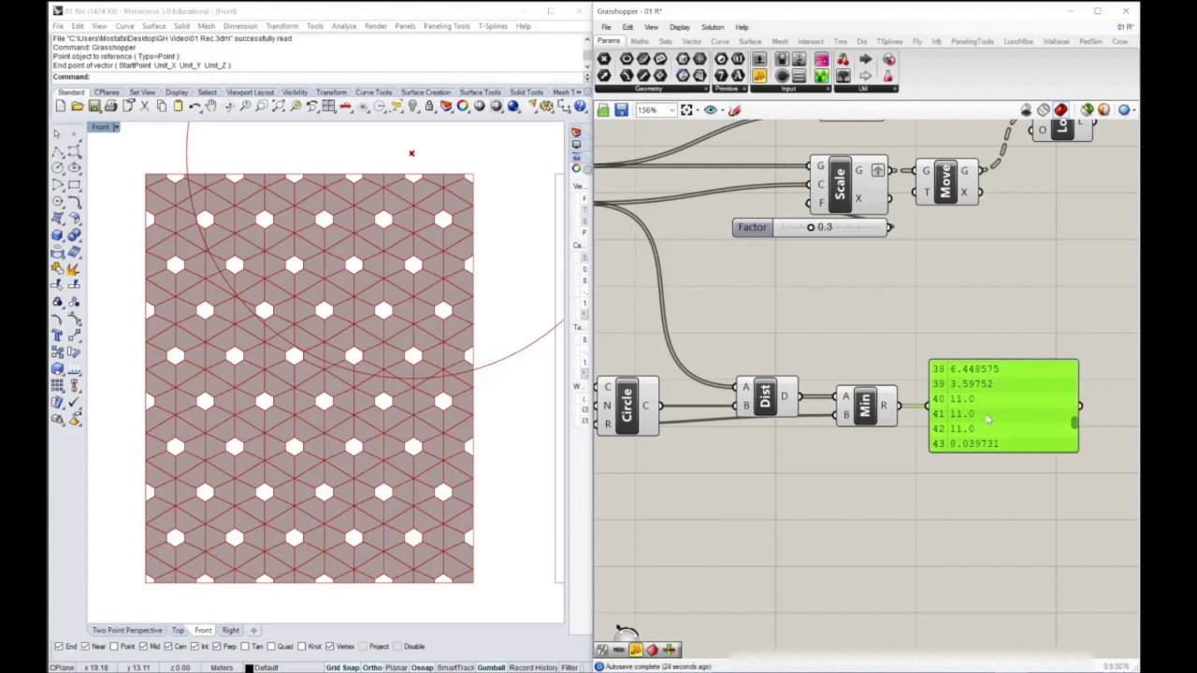
pyautogui.click(637, 41)
pyautogui.click(629, 28)
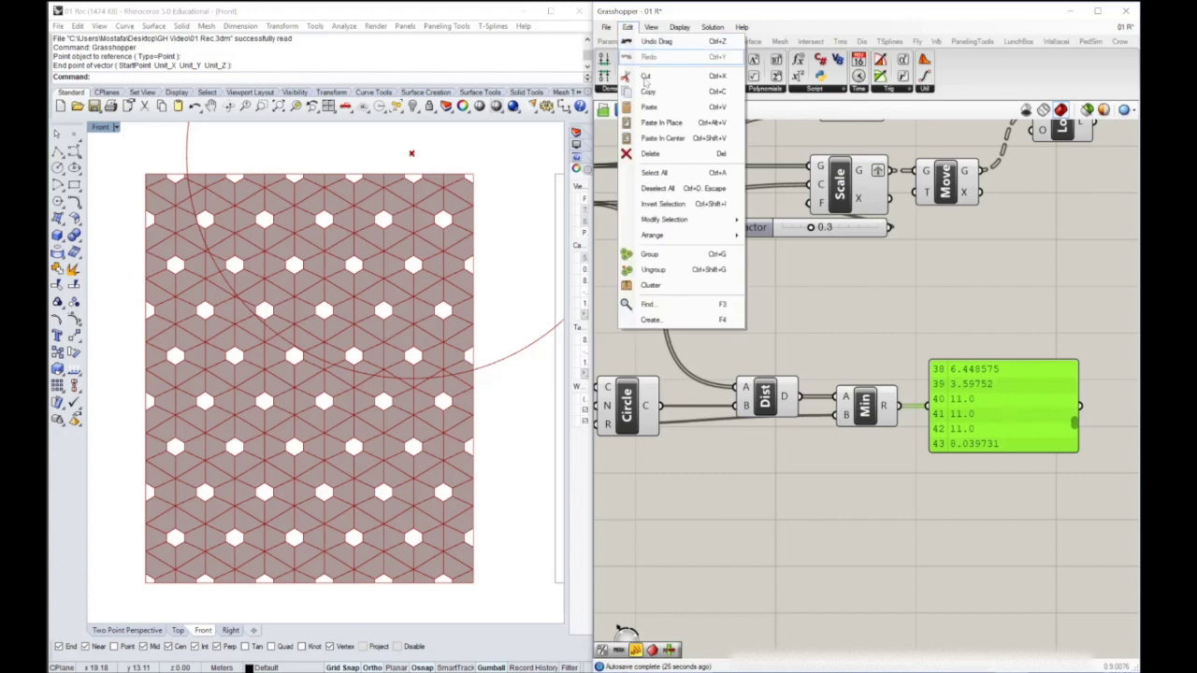
pyautogui.click(655, 149)
pyautogui.click(609, 42)
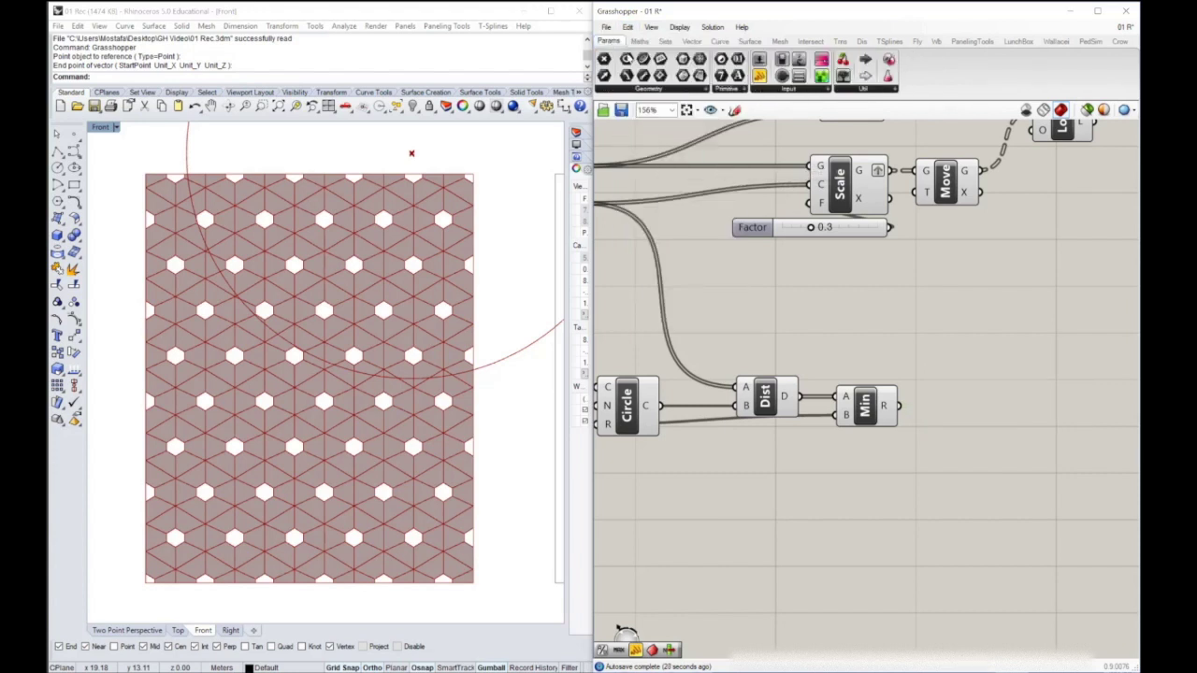
# Add a Division component, connecting the Minimum result to its A input and the radius slider to its B input
pyautogui.moveTo(819, 356); pyautogui.dragTo(741, 378, button='right')
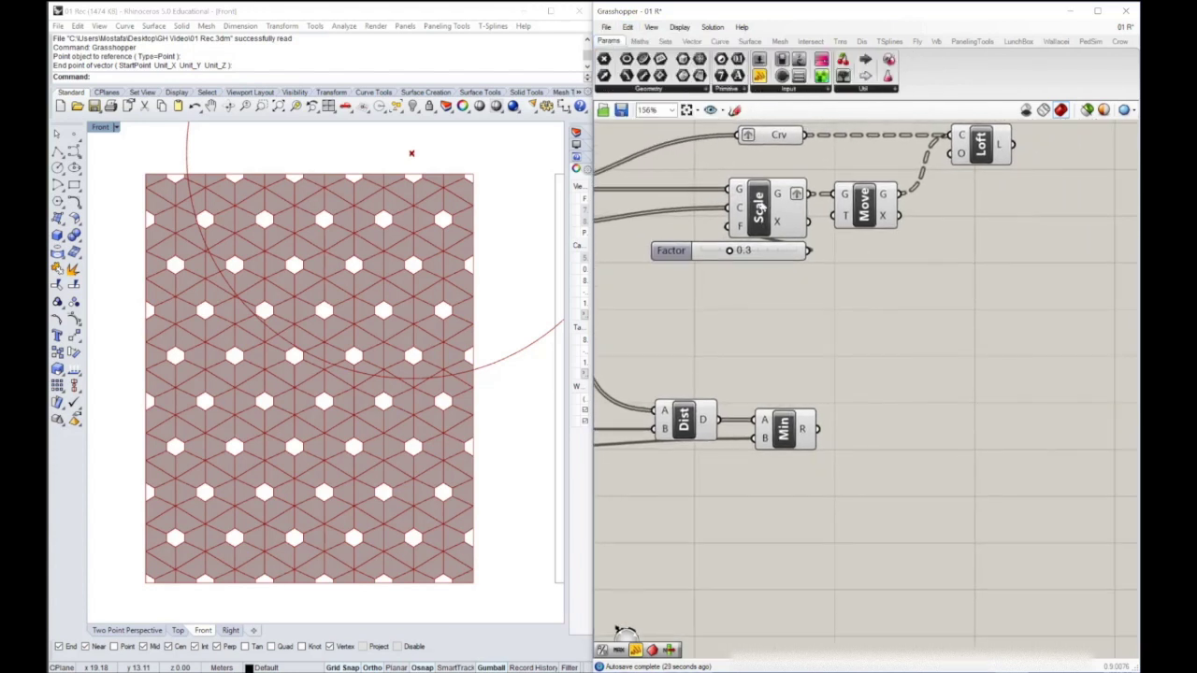
pyautogui.click(639, 42)
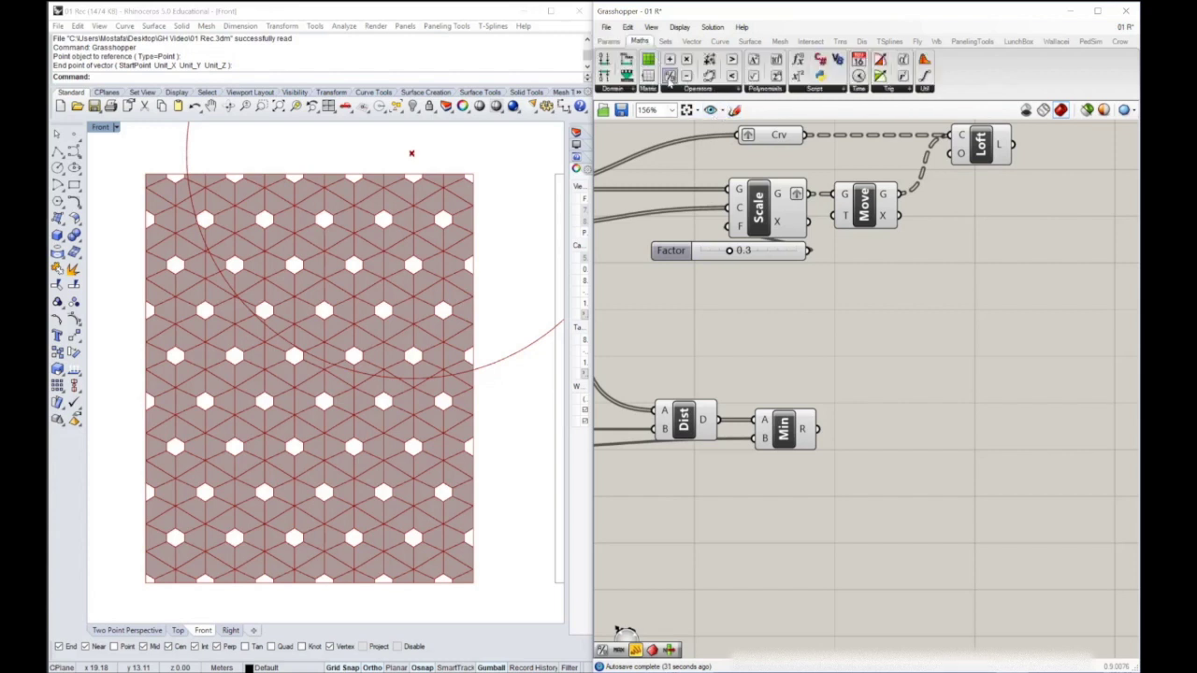
pyautogui.moveTo(670, 78); pyautogui.dragTo(902, 404)
pyautogui.scroll(-2, 903, 404)
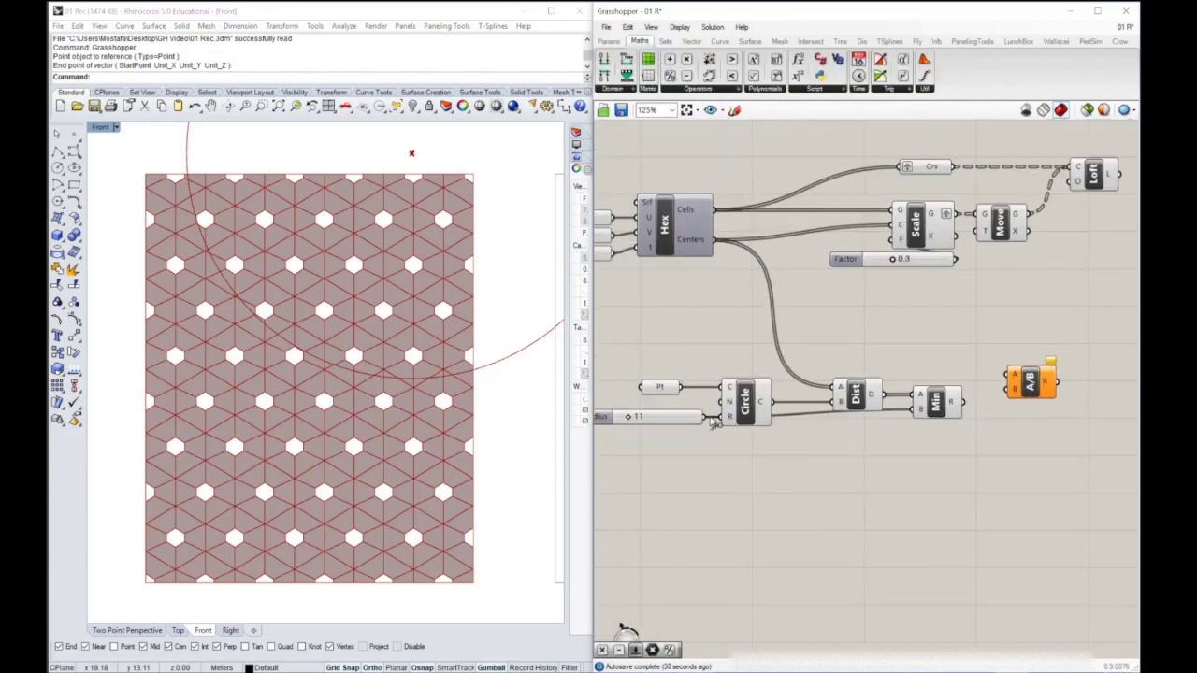
pyautogui.moveTo(961, 403); pyautogui.dragTo(1004, 376)
pyautogui.moveTo(709, 417); pyautogui.dragTo(1005, 404)
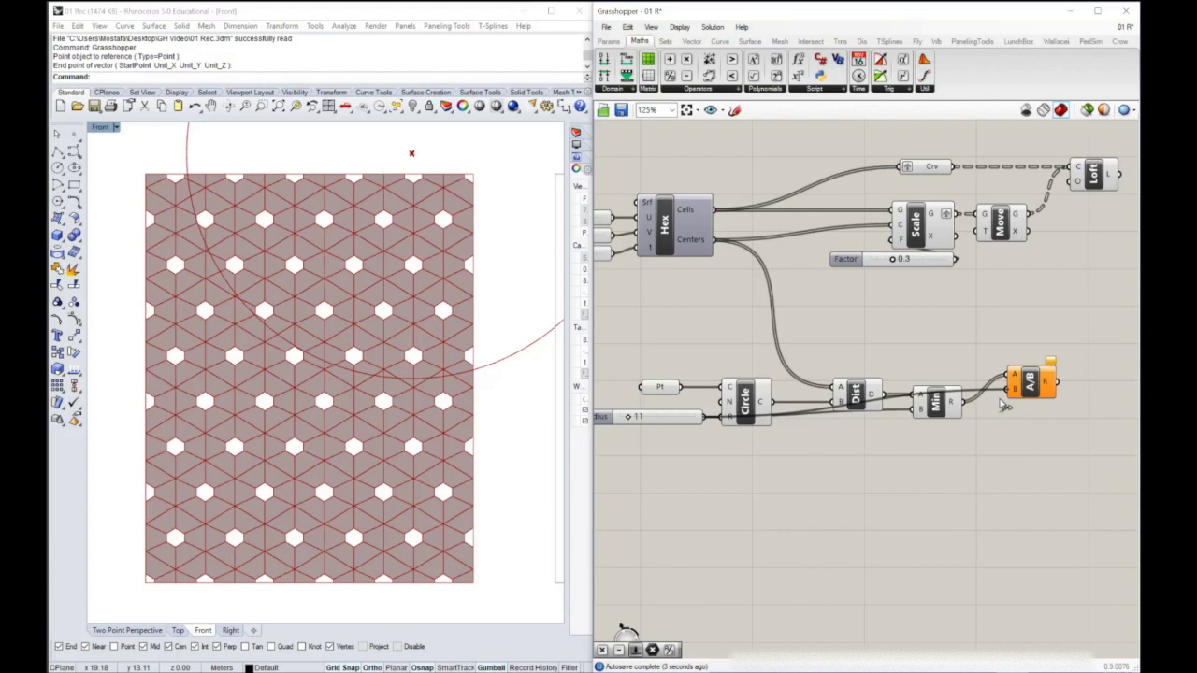
pyautogui.click(1004, 404)
# Examine the Division component's output values through the list in a temporary panel
pyautogui.scroll(4, 1001, 400)
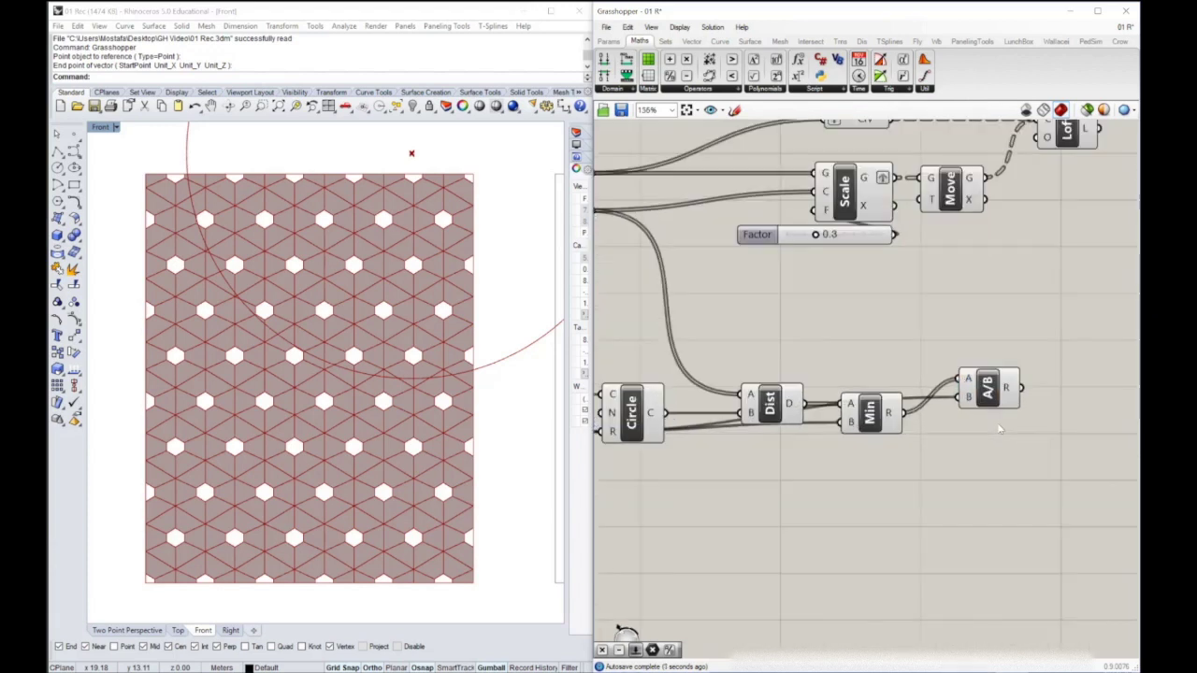
pyautogui.moveTo(992, 391); pyautogui.dragTo(876, 417, button='right')
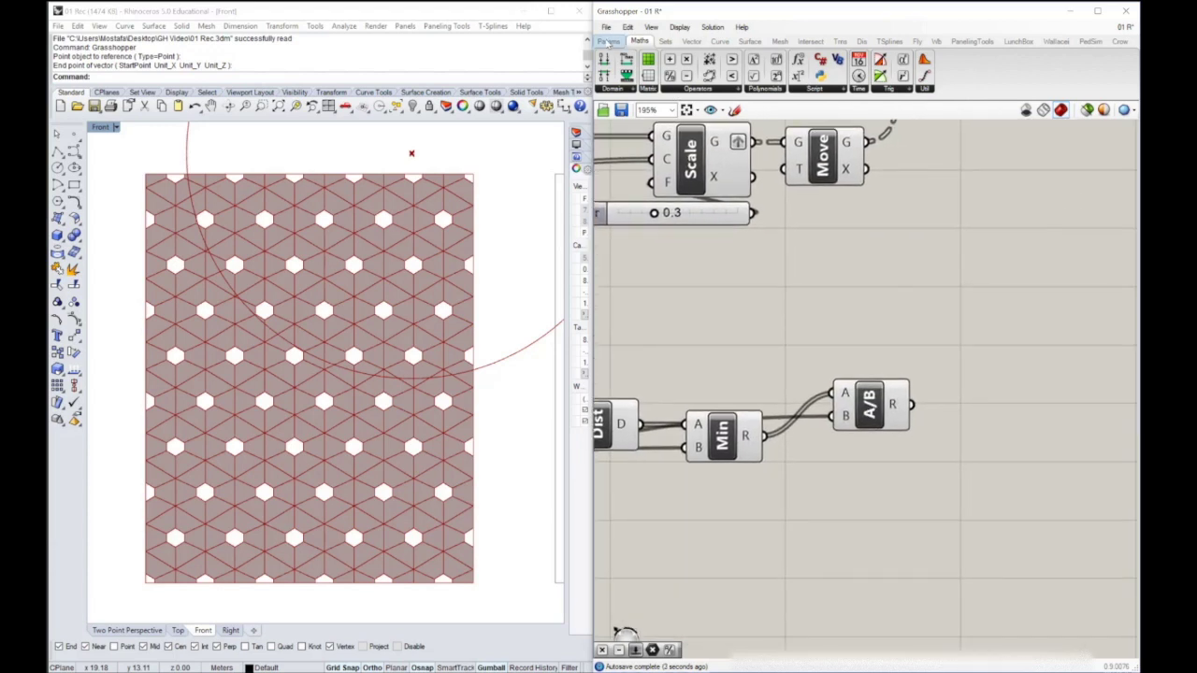
pyautogui.click(609, 41)
pyautogui.moveTo(738, 75); pyautogui.dragTo(1102, 423)
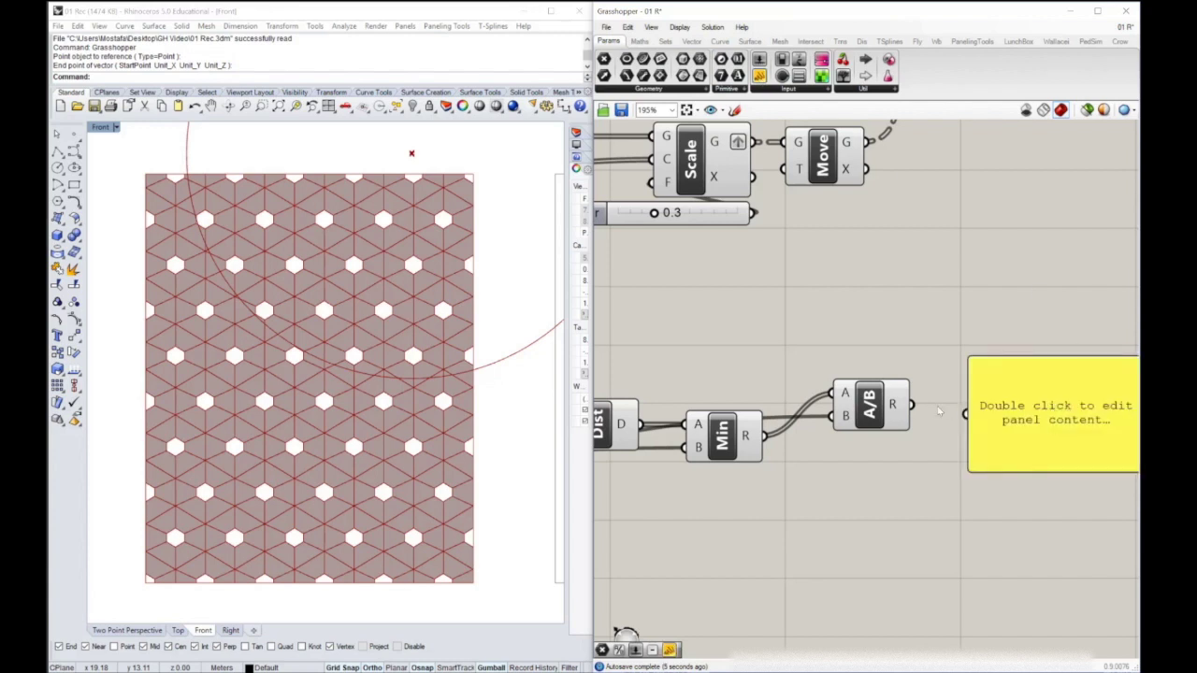
pyautogui.moveTo(912, 404); pyautogui.dragTo(965, 427)
pyautogui.moveTo(975, 436); pyautogui.dragTo(845, 431, button='right')
pyautogui.moveTo(922, 412); pyautogui.dragTo(907, 405)
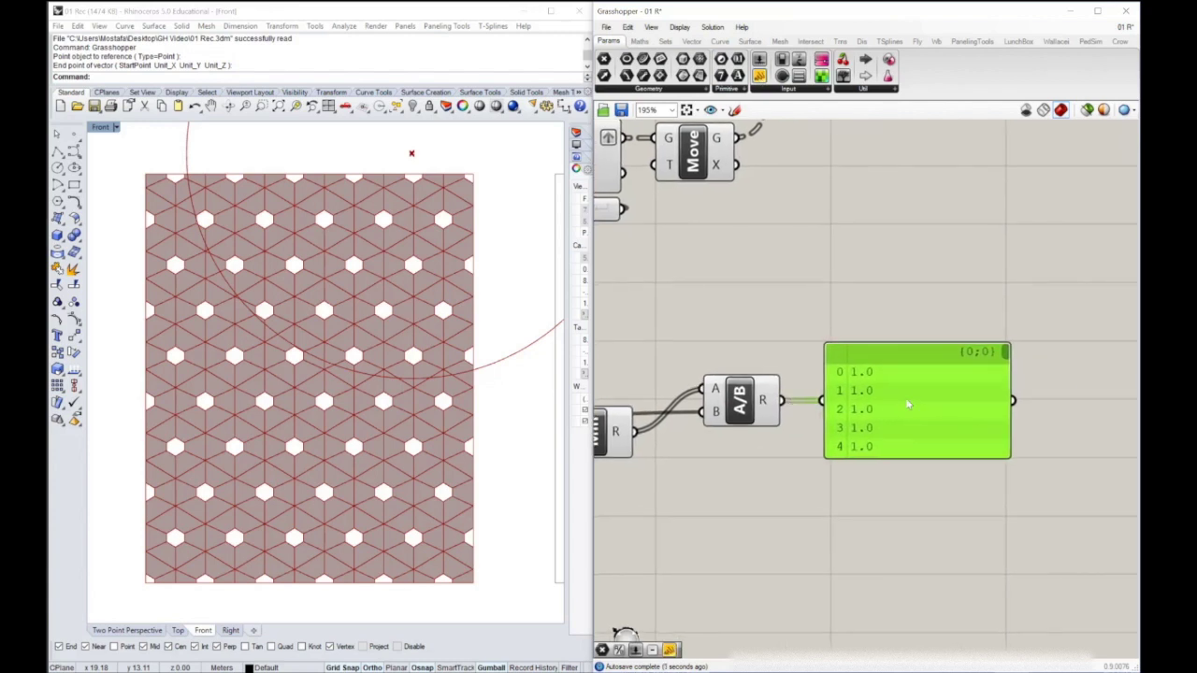
pyautogui.moveTo(1008, 352); pyautogui.dragTo(1007, 408)
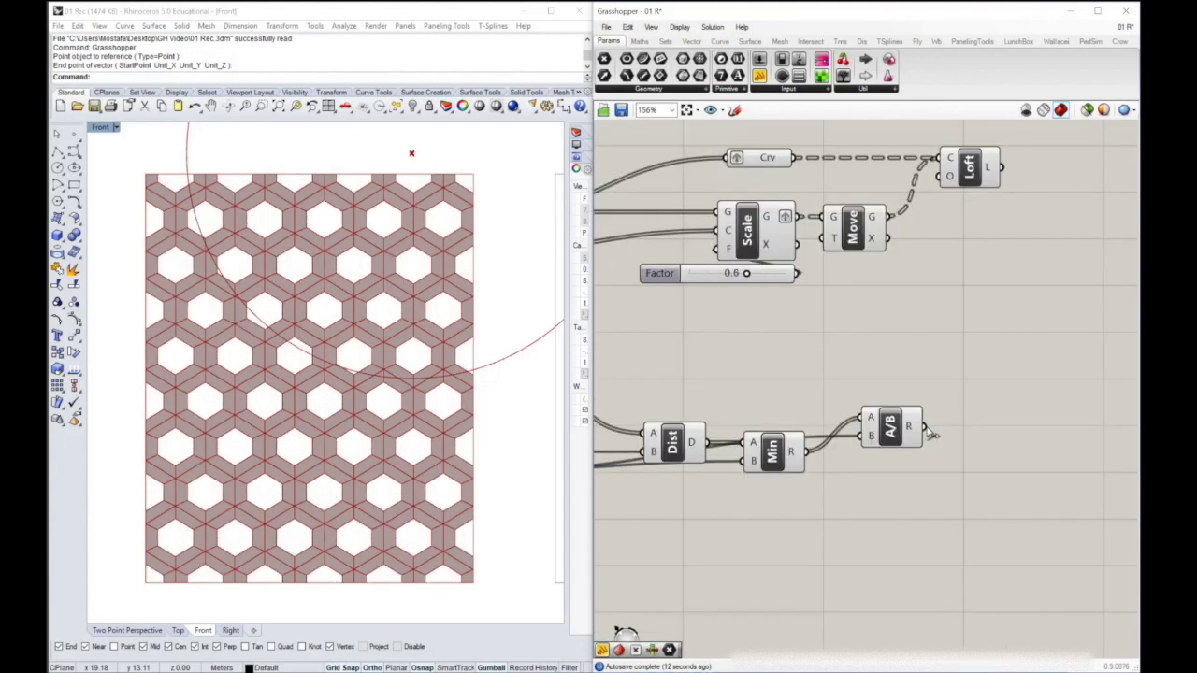
# Connect the Division result to the Scale component's F input and delete the Factor slider
pyautogui.moveTo(929, 427); pyautogui.dragTo(725, 251)
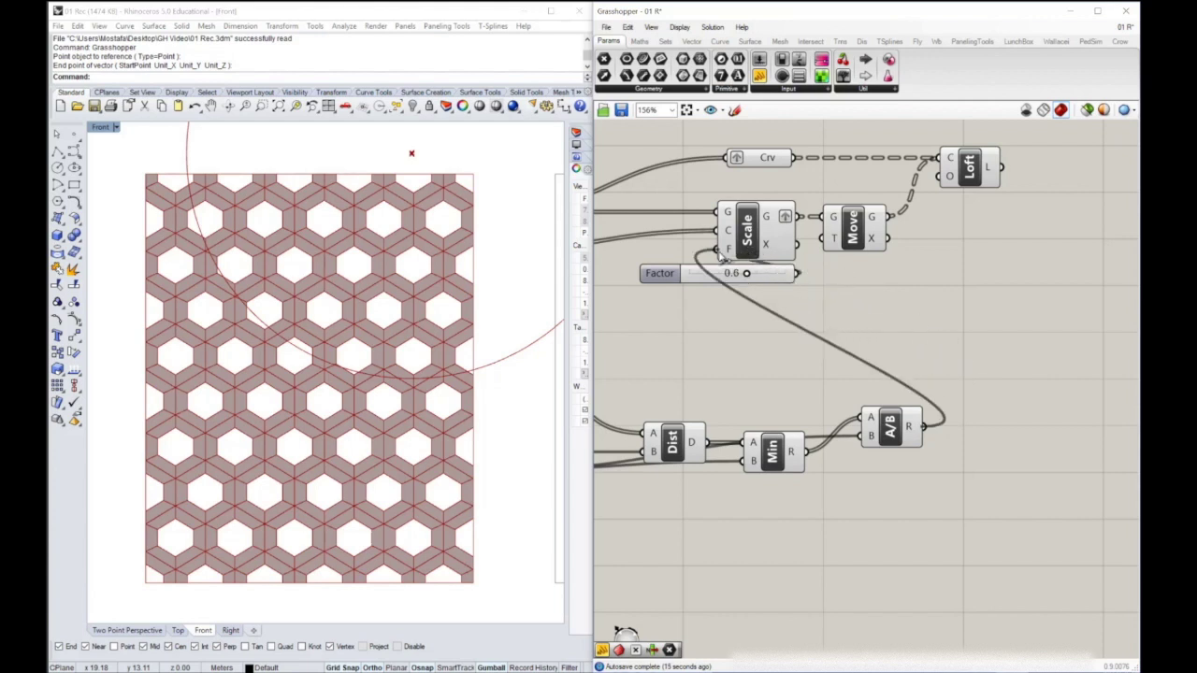
pyautogui.press('Delete')
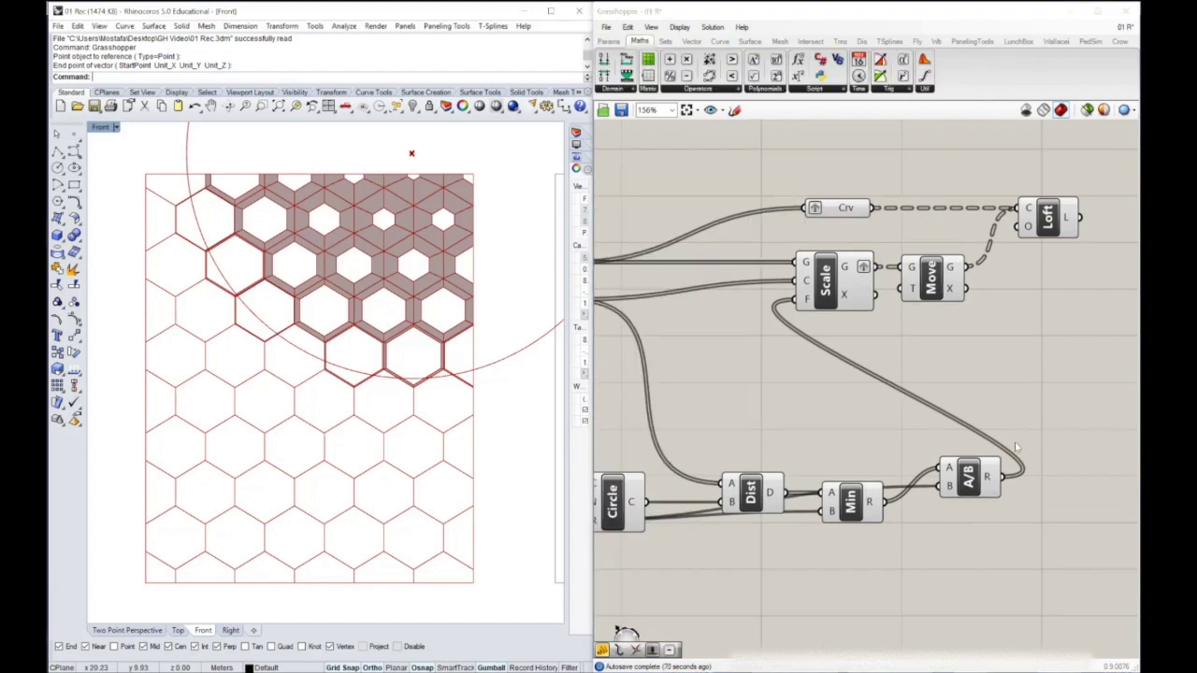
pyautogui.moveTo(1018, 445); pyautogui.dragTo(997, 449, button='right')
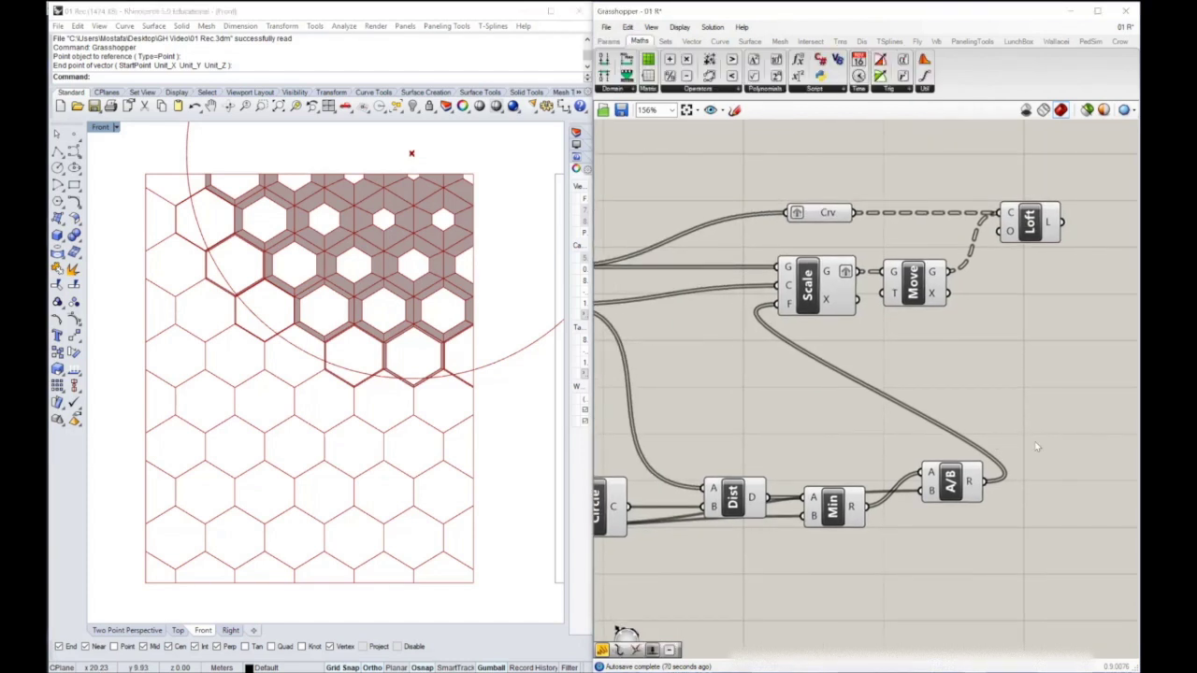
# Add a Subtraction component, connect the Division result to its B input, and set a fixed data item on its A input
pyautogui.moveTo(987, 380); pyautogui.dragTo(929, 374, button='right')
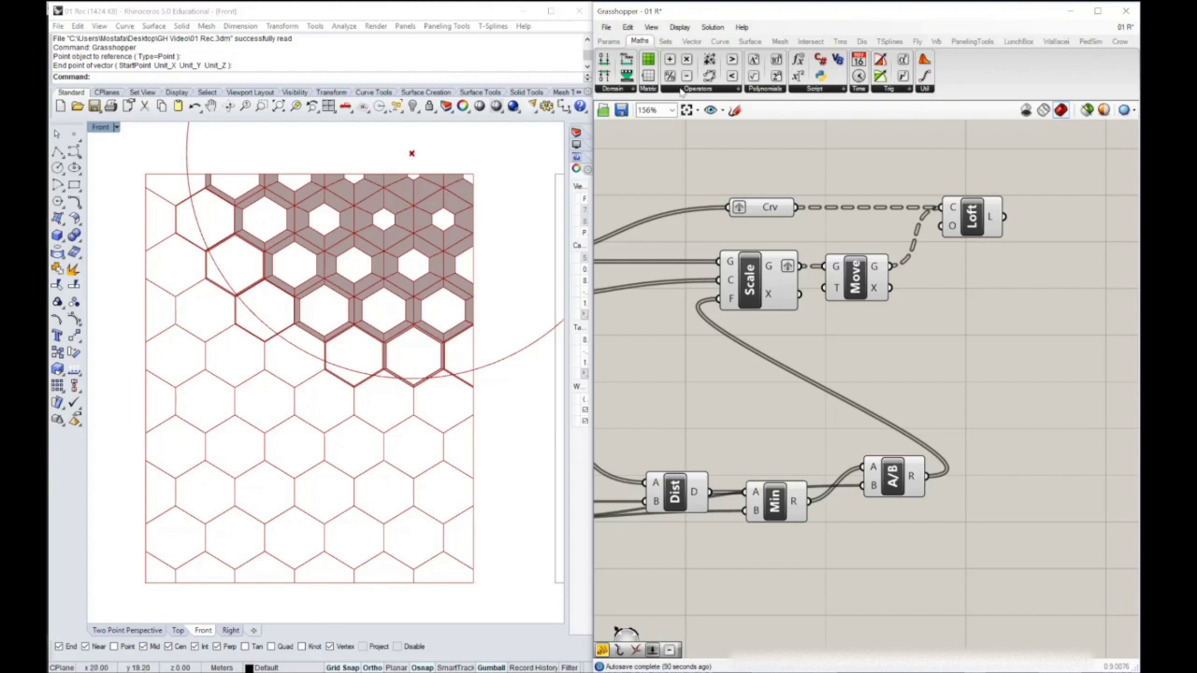
pyautogui.moveTo(686, 76); pyautogui.dragTo(1007, 453)
pyautogui.moveTo(927, 476); pyautogui.dragTo(992, 440)
pyautogui.rightClick(999, 439)
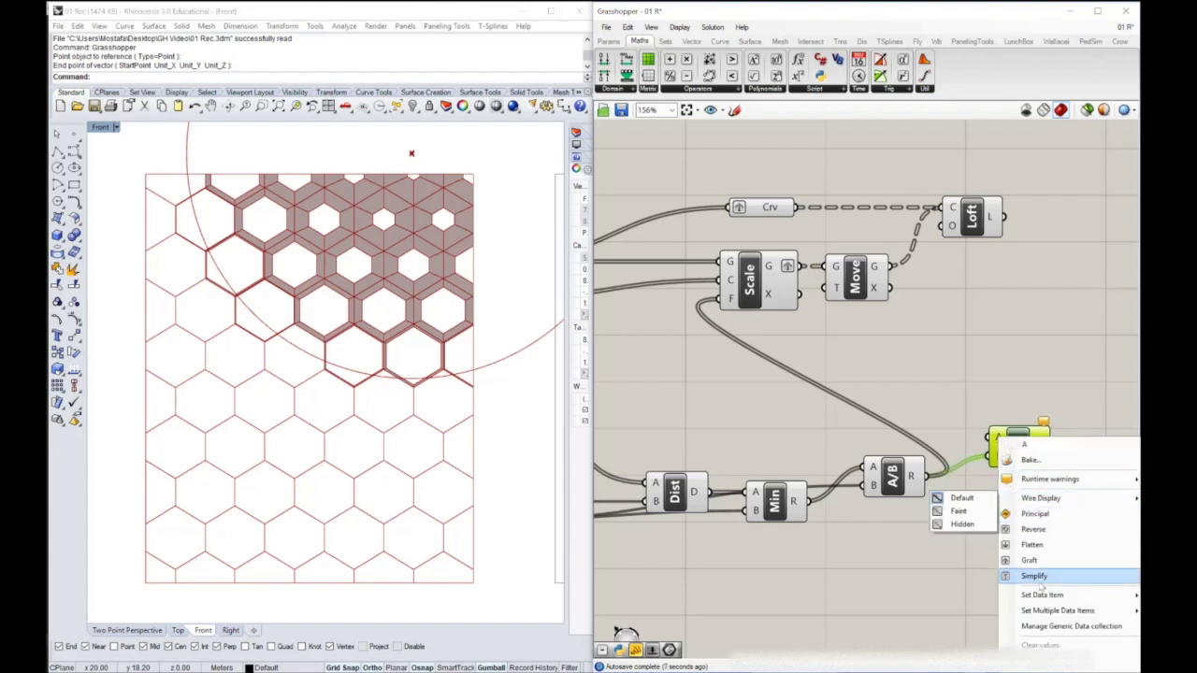
pyautogui.moveTo(1043, 600)
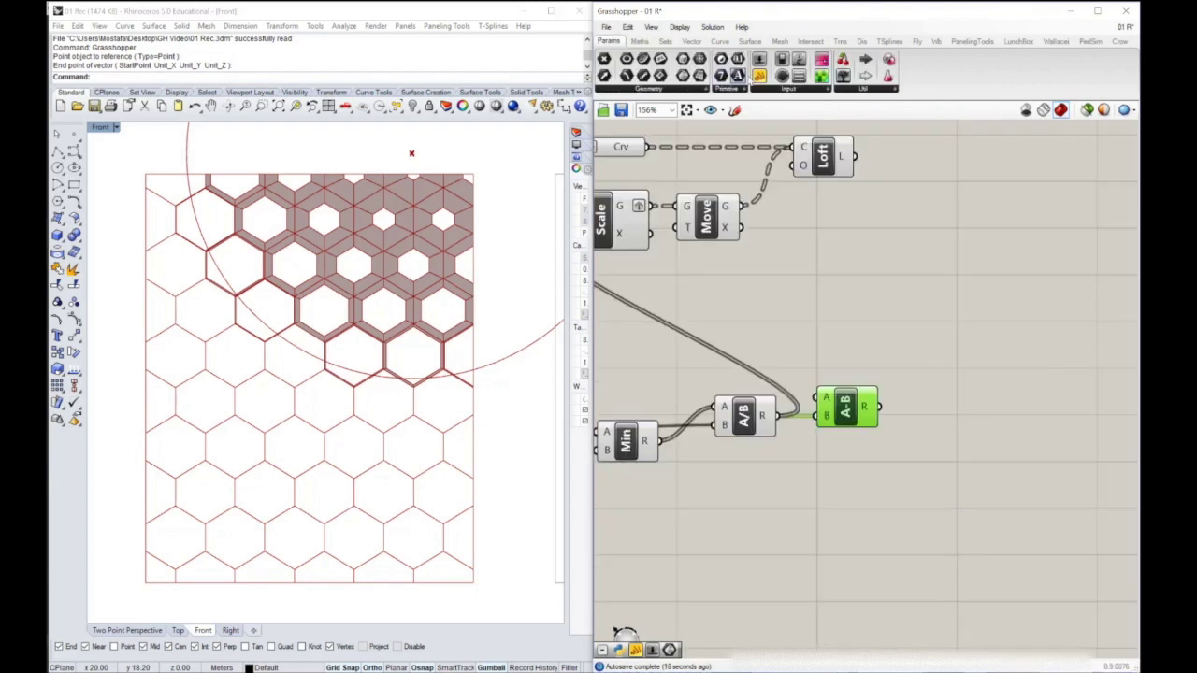
# Add a panel to the Subtraction result, comparing it with the Division output by temporarily swapping the panel's source
pyautogui.moveTo(760, 76); pyautogui.dragTo(1036, 401)
pyautogui.moveTo(879, 406); pyautogui.dragTo(992, 415)
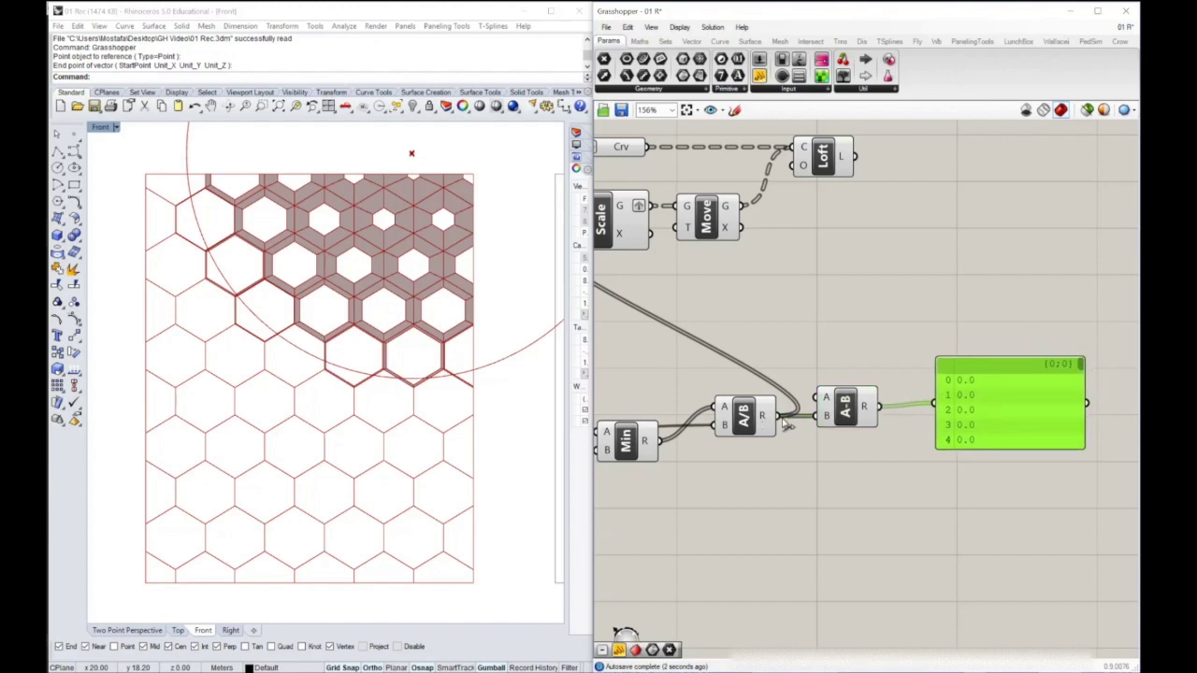
pyautogui.moveTo(782, 420); pyautogui.dragTo(943, 403)
pyautogui.moveTo(871, 412); pyautogui.dragTo(949, 411)
pyautogui.moveTo(787, 423); pyautogui.dragTo(936, 405)
pyautogui.moveTo(1080, 367); pyautogui.dragTo(1080, 386)
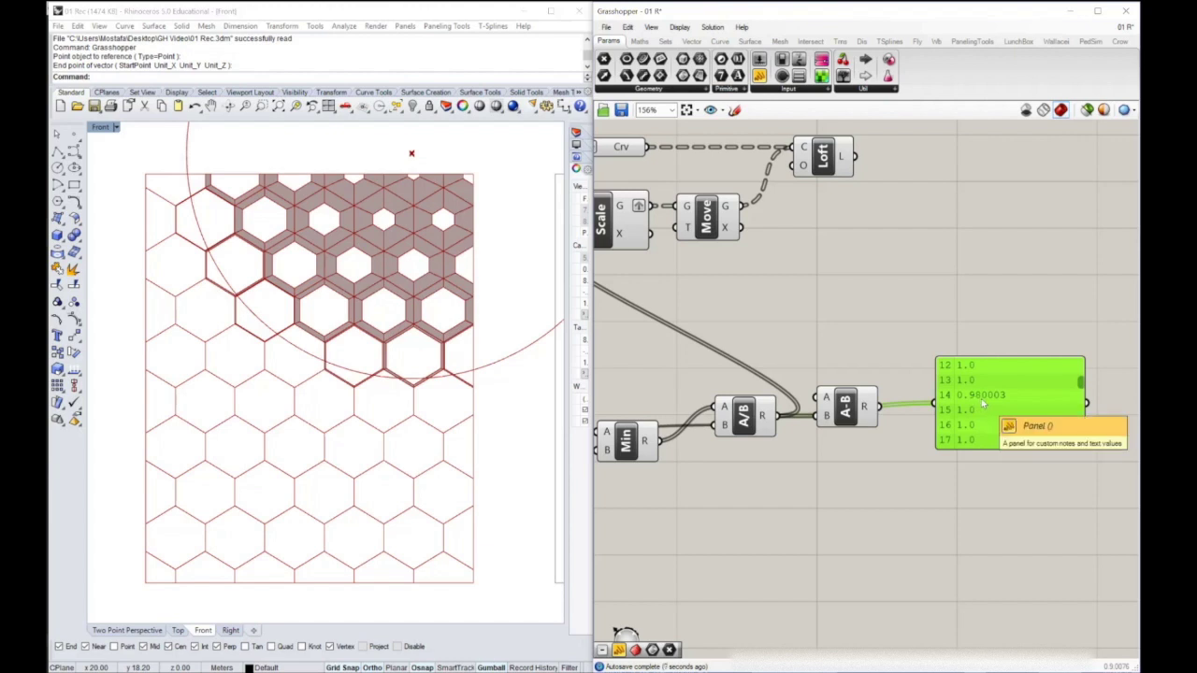
pyautogui.moveTo(880, 407); pyautogui.dragTo(939, 404)
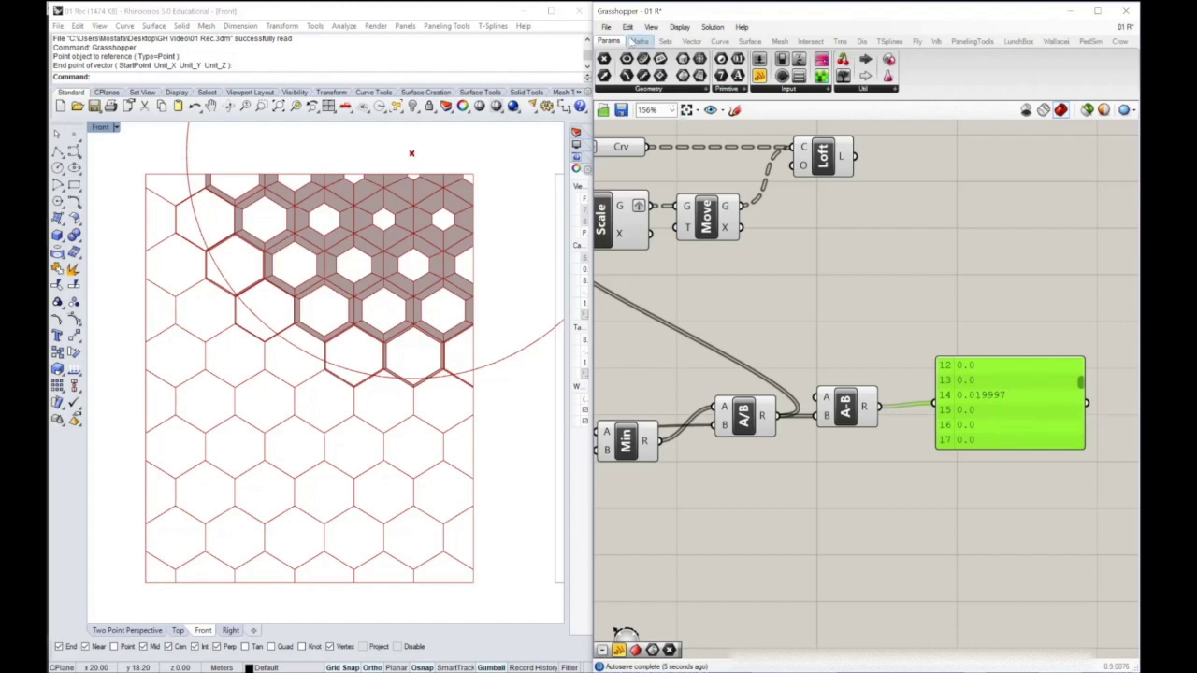
pyautogui.click(628, 26)
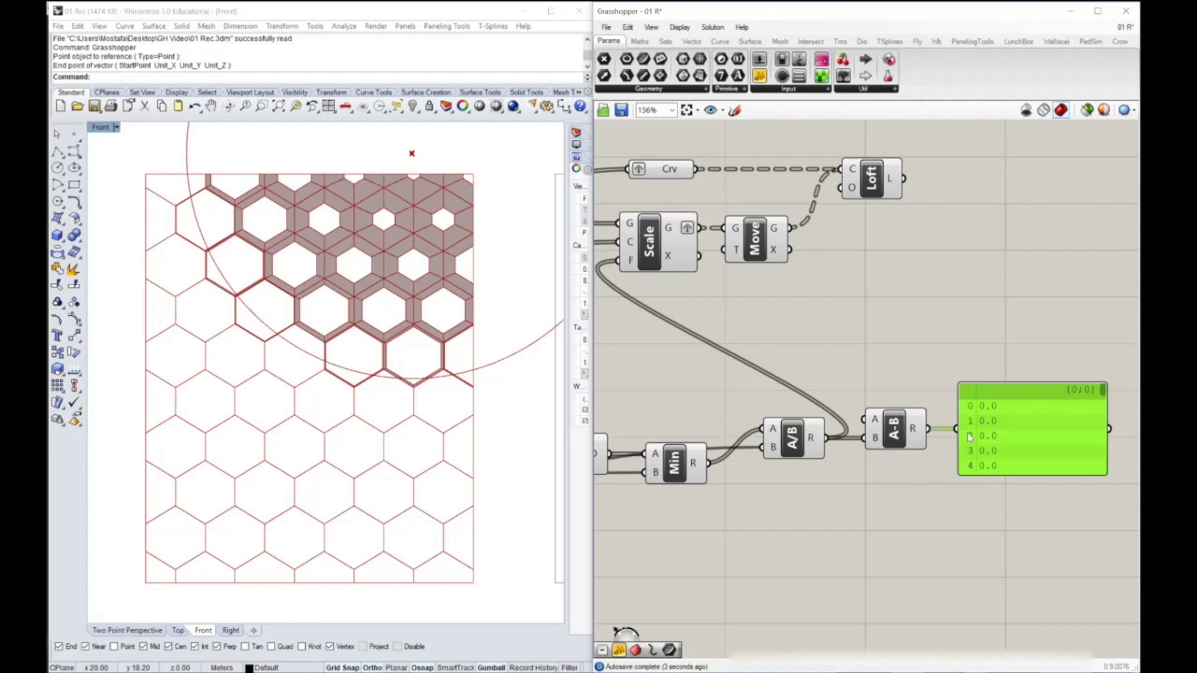
# Replace the Division result feeding the Scale component's F input with the Subtraction result
pyautogui.moveTo(701, 249); pyautogui.dragTo(724, 252, button='right')
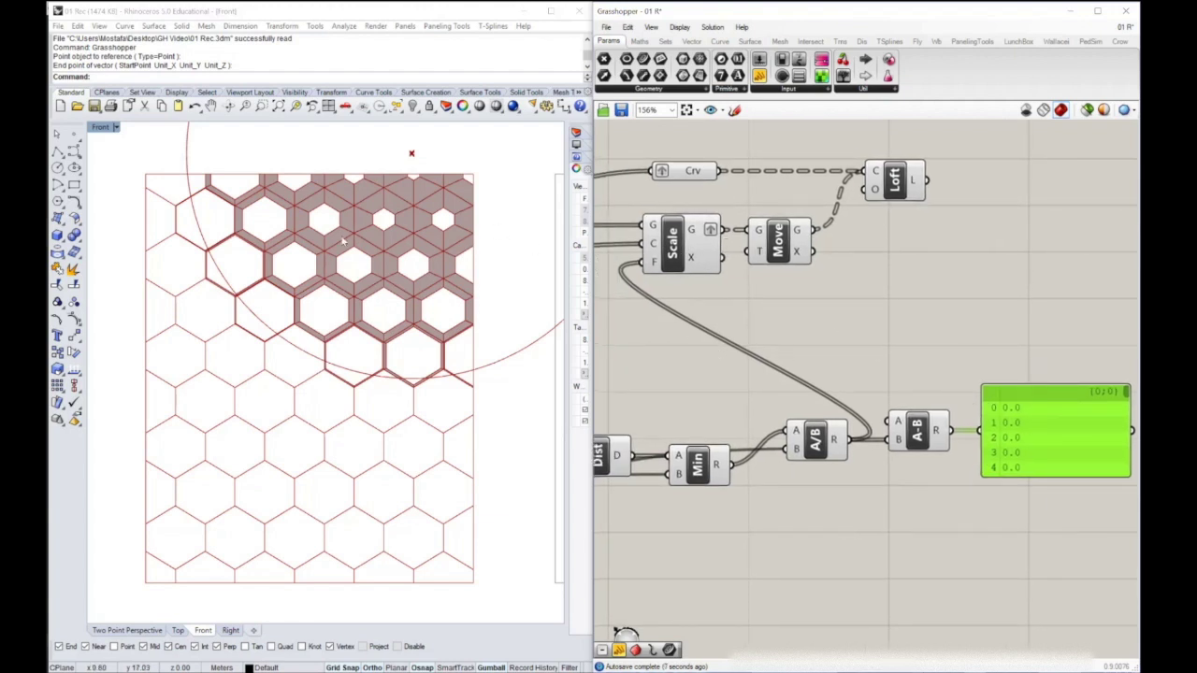
pyautogui.moveTo(859, 388); pyautogui.dragTo(868, 389, button='right')
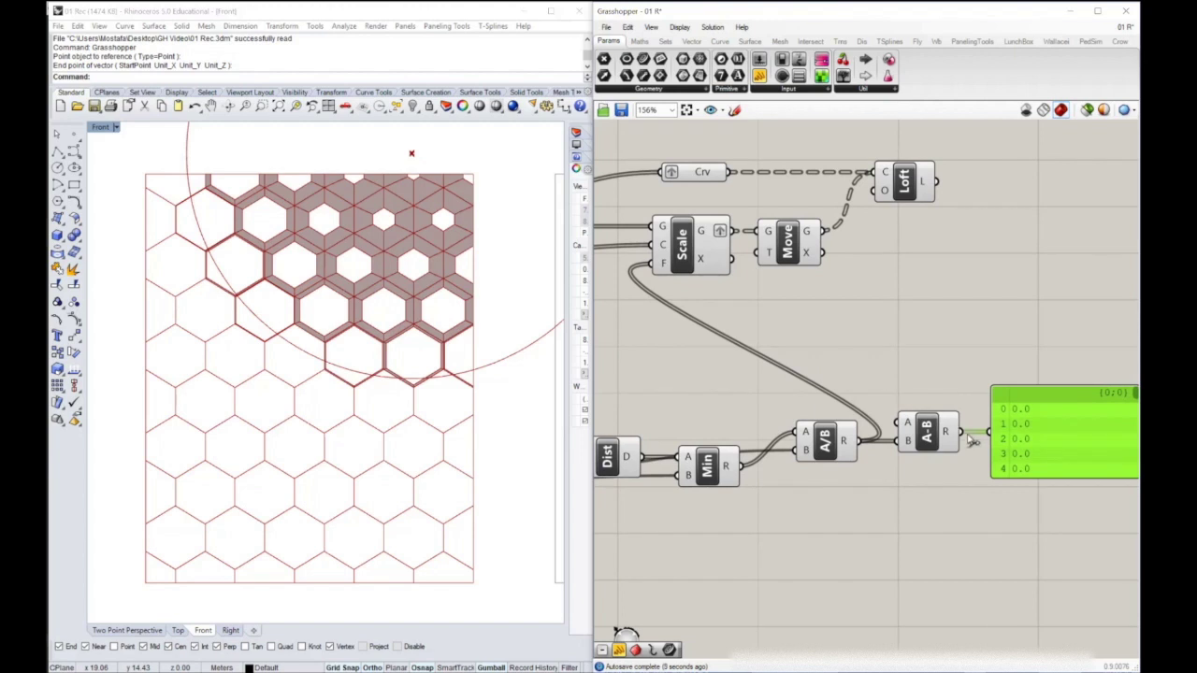
pyautogui.moveTo(969, 437); pyautogui.dragTo(661, 264)
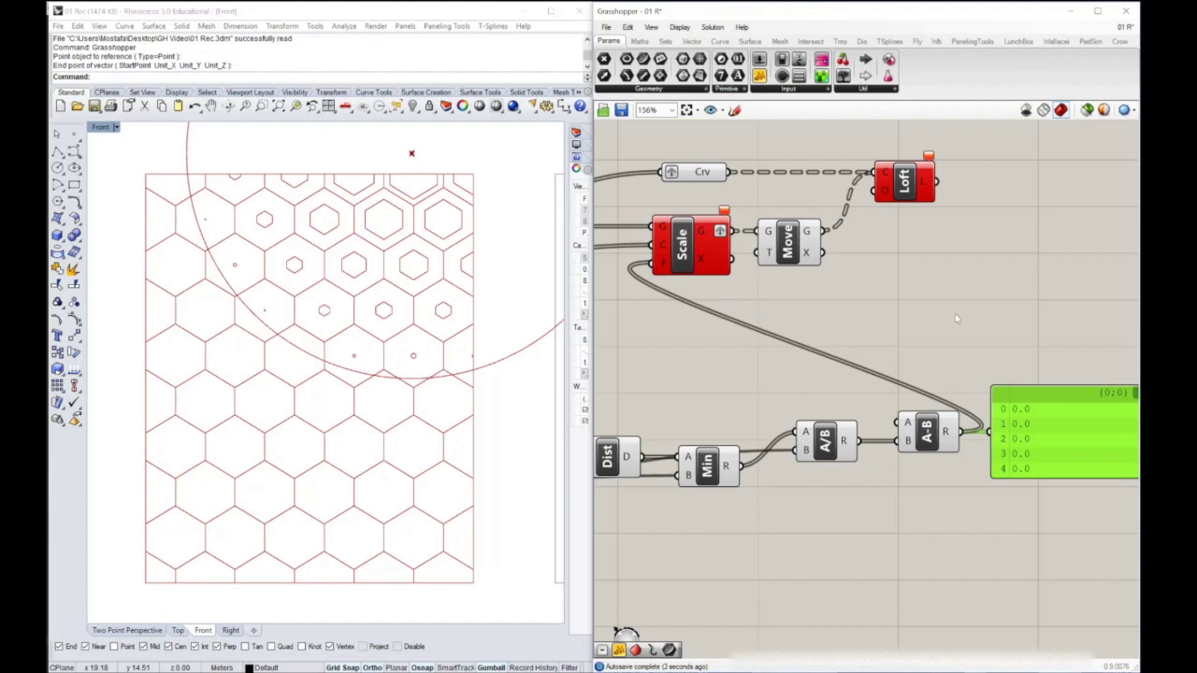
# Restore the Division result on the Scale component's F input, move the panel aside, and set the Subtraction's A input to 1.05
pyautogui.moveTo(981, 322); pyautogui.dragTo(845, 331, button='right')
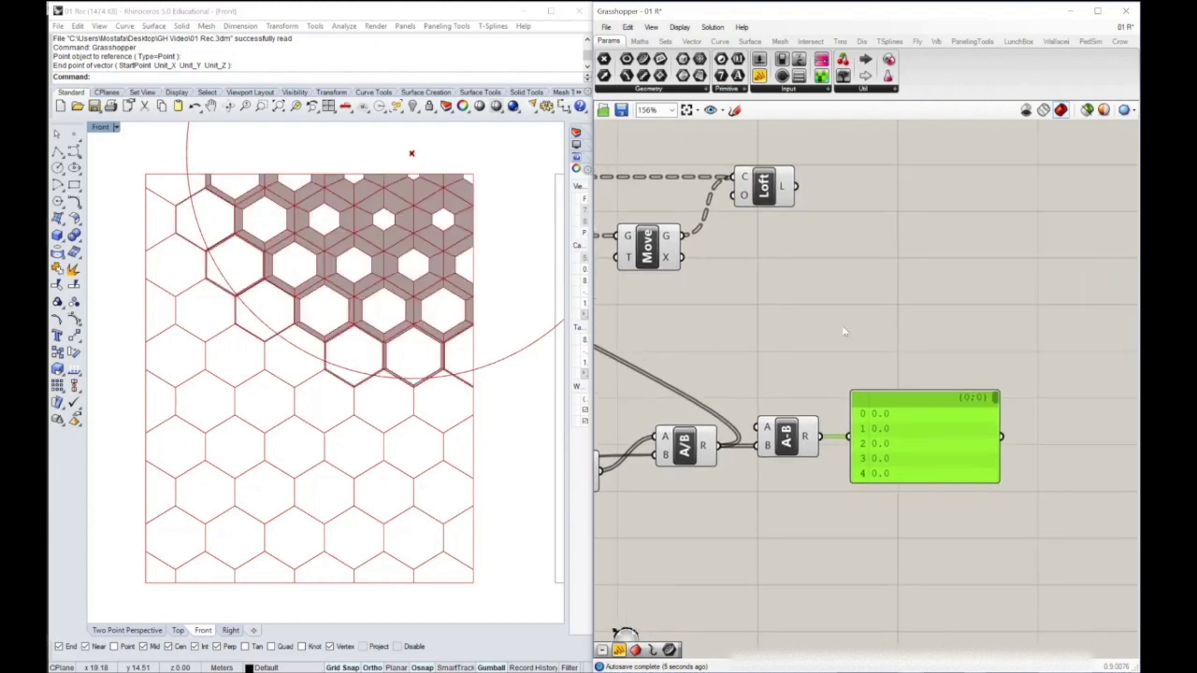
pyautogui.moveTo(896, 417); pyautogui.dragTo(922, 417)
pyautogui.rightClick(767, 427)
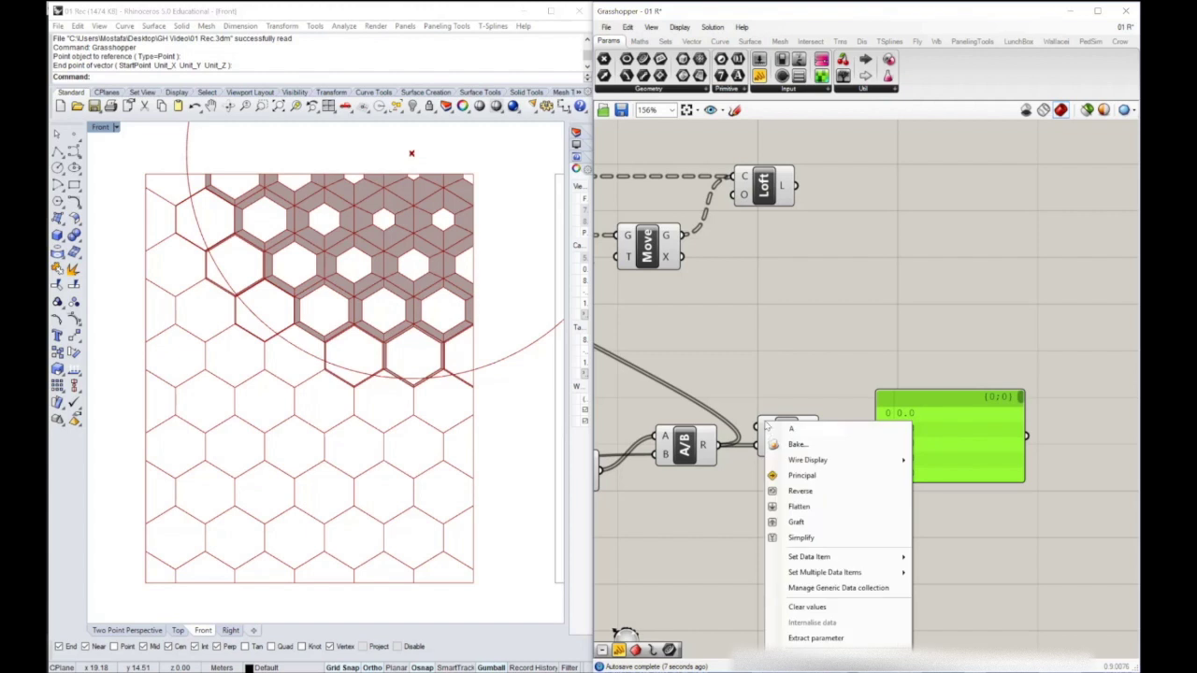
pyautogui.moveTo(838, 559)
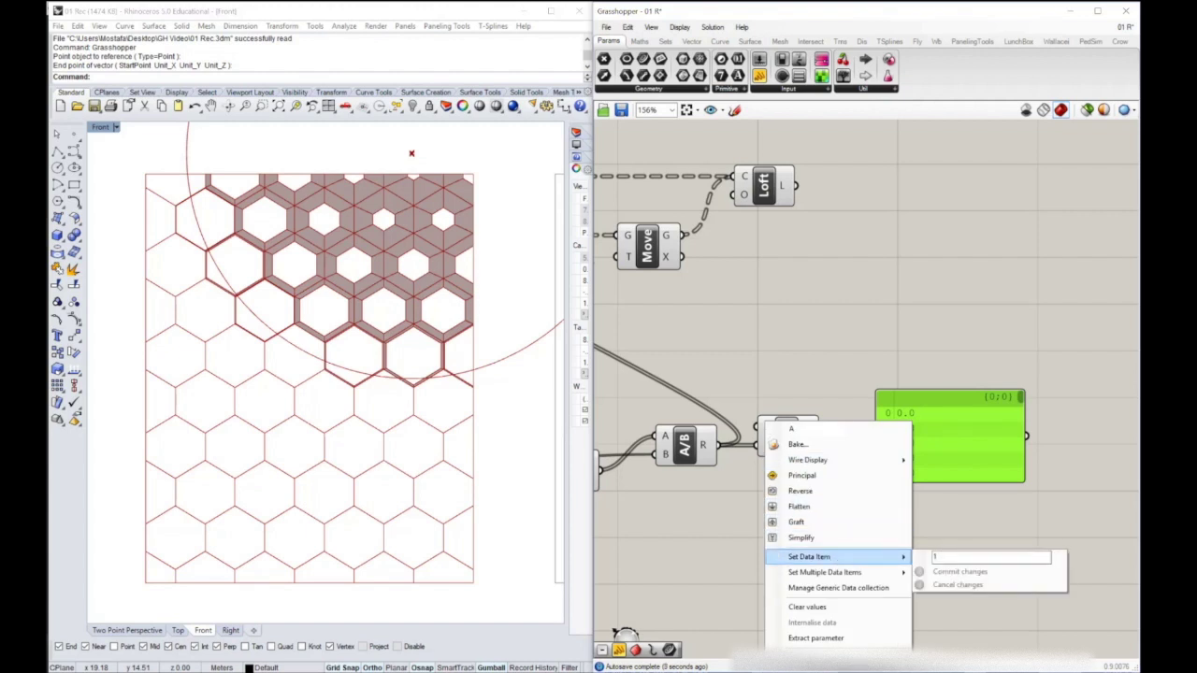
pyautogui.write('1')
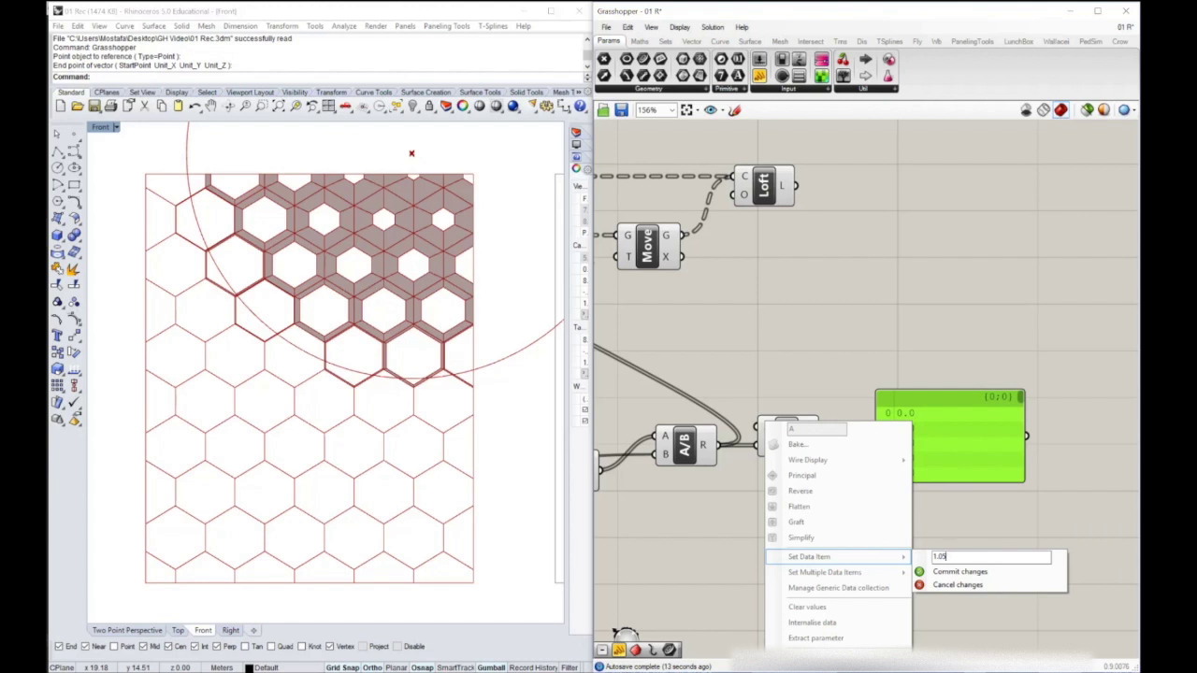
pyautogui.click(991, 574)
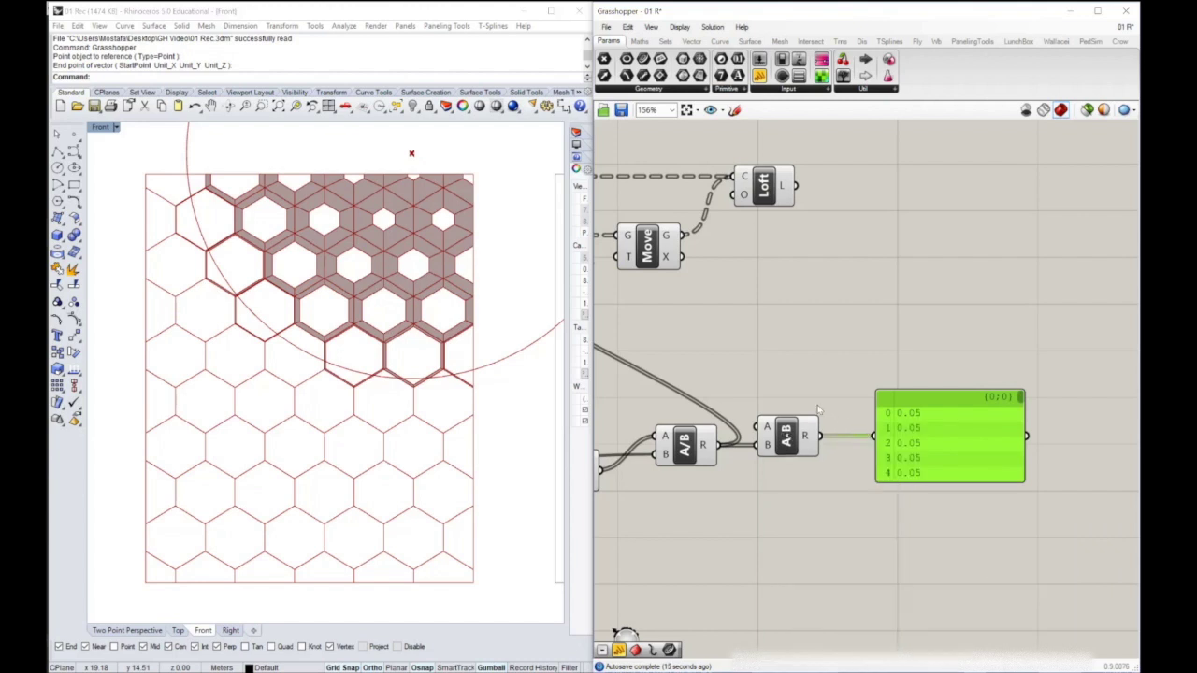
# Replace the Division result on the Scale component's F input with the Subtraction result
pyautogui.moveTo(820, 411); pyautogui.dragTo(992, 439, button='right')
pyautogui.keyDown('shift'); pyautogui.moveTo(993, 458); pyautogui.dragTo(700, 296); pyautogui.keyUp('shift')
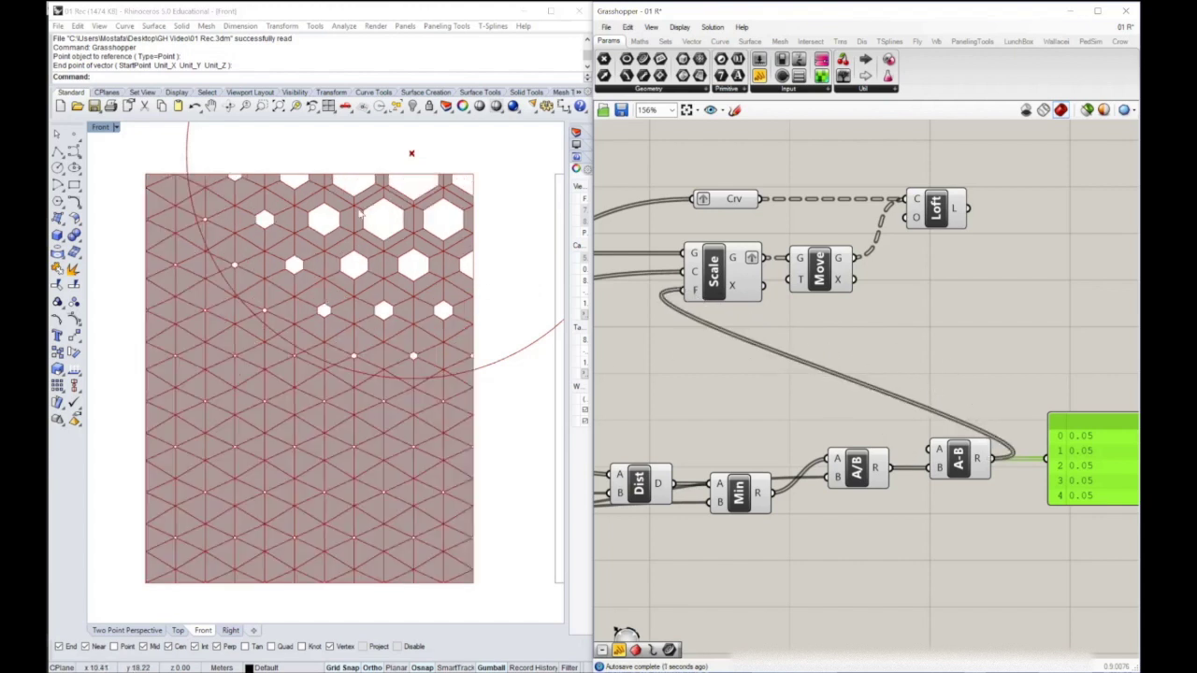
pyautogui.moveTo(944, 380); pyautogui.dragTo(834, 352, button='right')
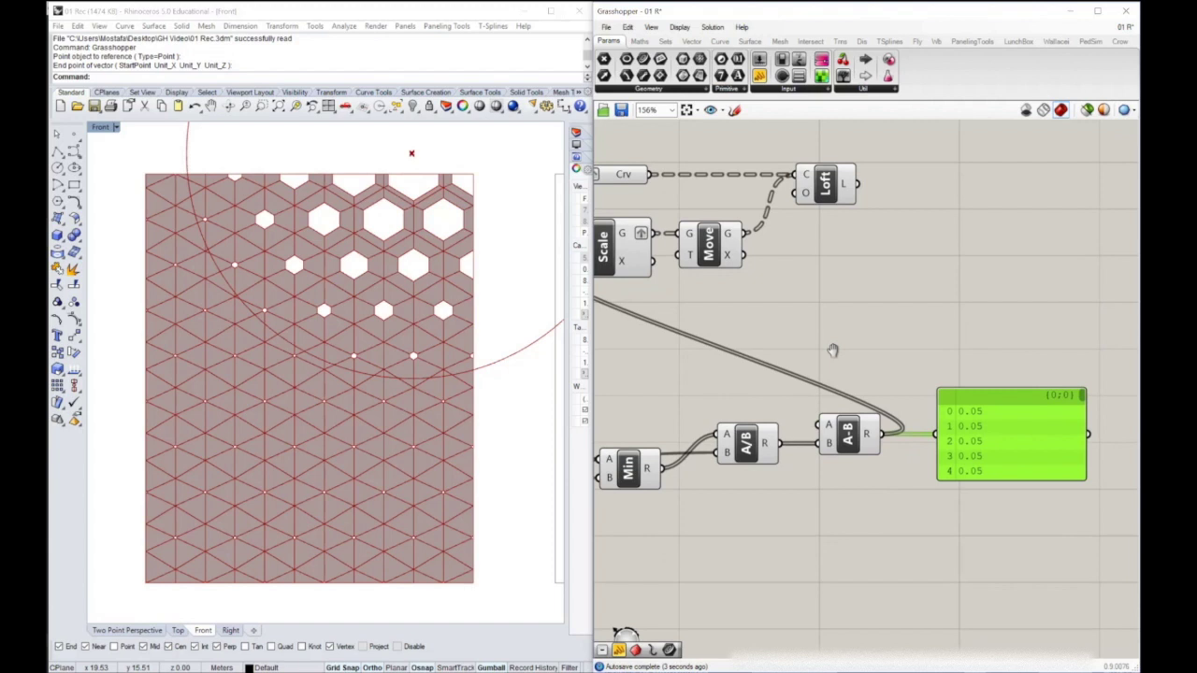
# Set the Subtraction component's A input to a fixed value of 1.01
pyautogui.moveTo(749, 342); pyautogui.dragTo(866, 363, button='right')
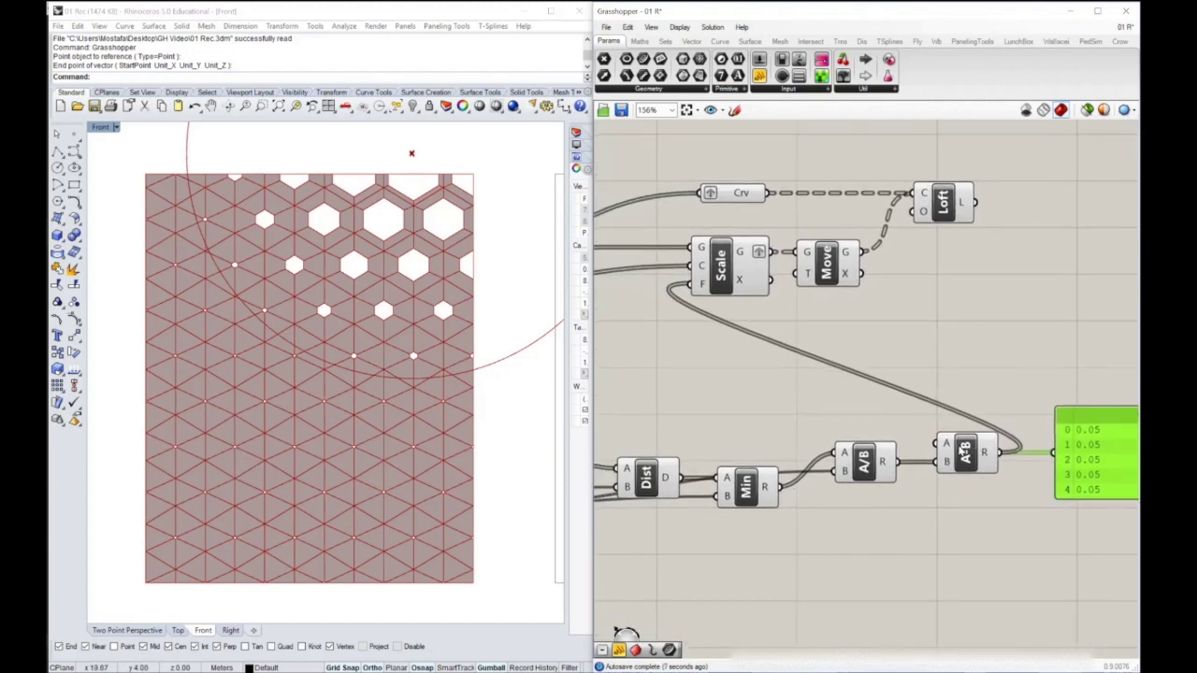
pyautogui.rightClick(947, 445)
pyautogui.moveTo(991, 577)
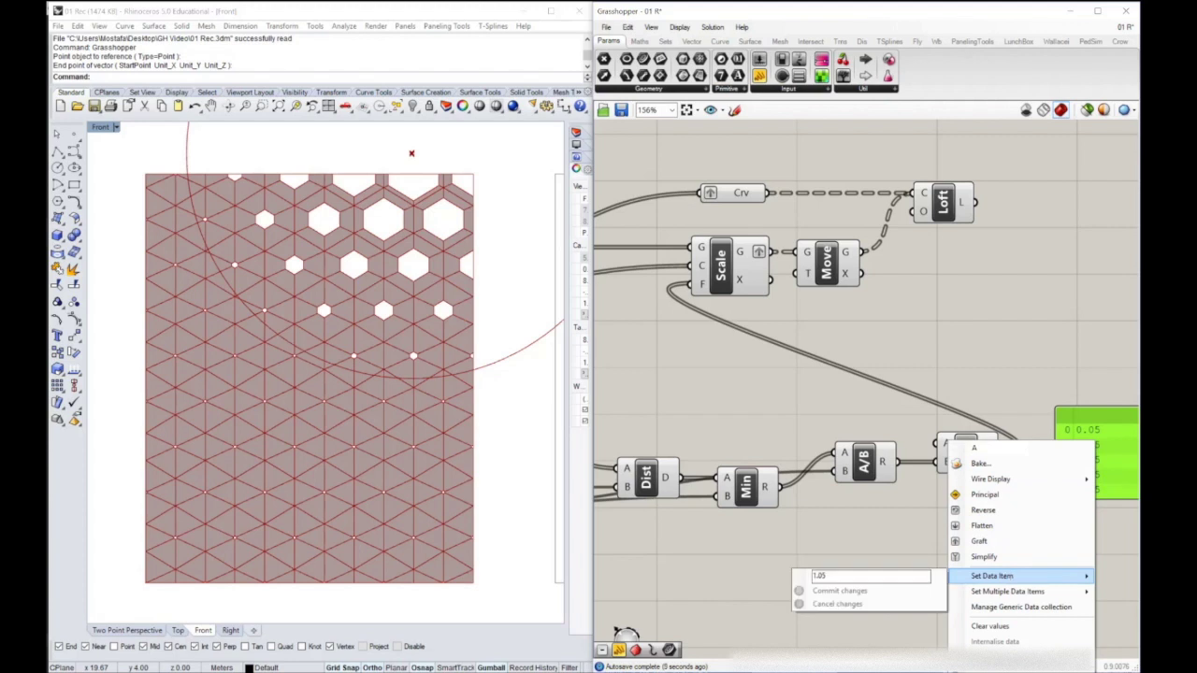
pyautogui.press('BackSpace')
pyautogui.write('1')
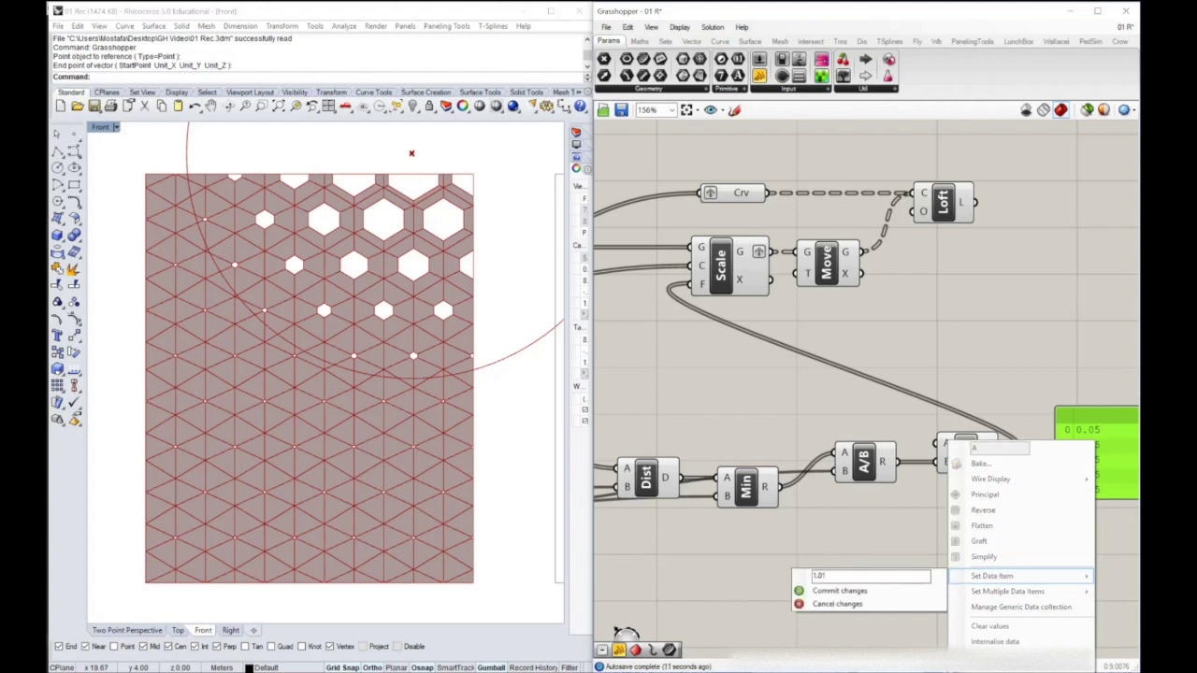
pyautogui.click(840, 591)
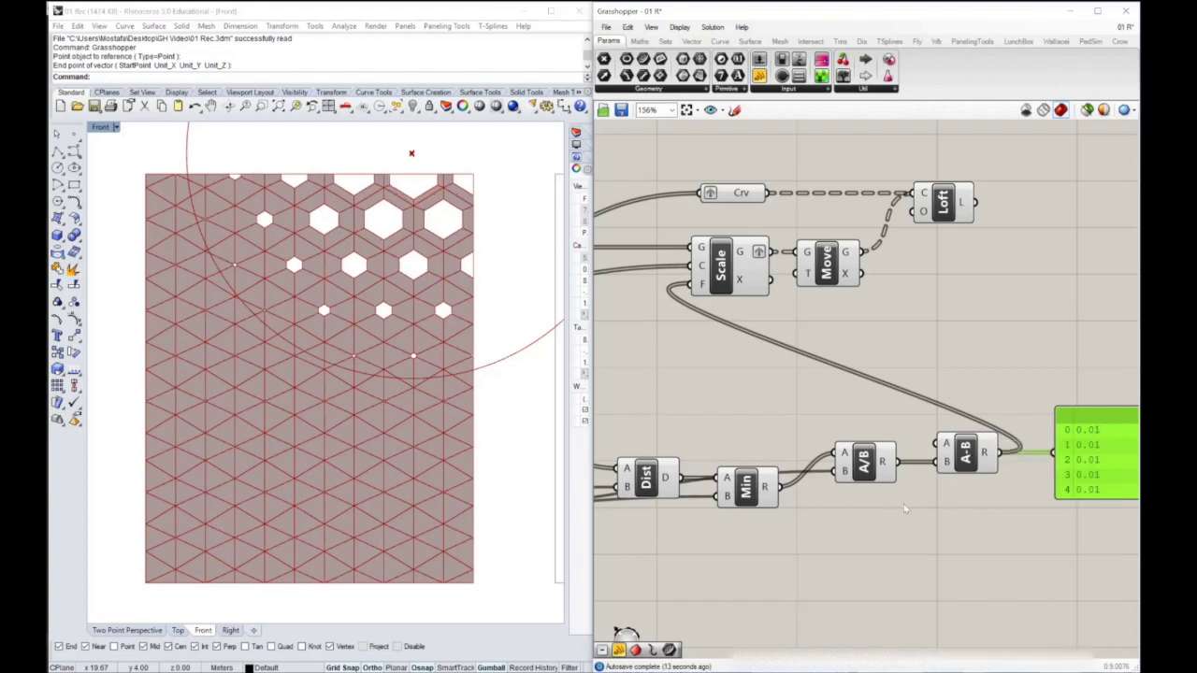
# Move the attractor point in the front view to just beyond the facade's right edge and set the attractor circle's radius to 20
pyautogui.click(411, 153)
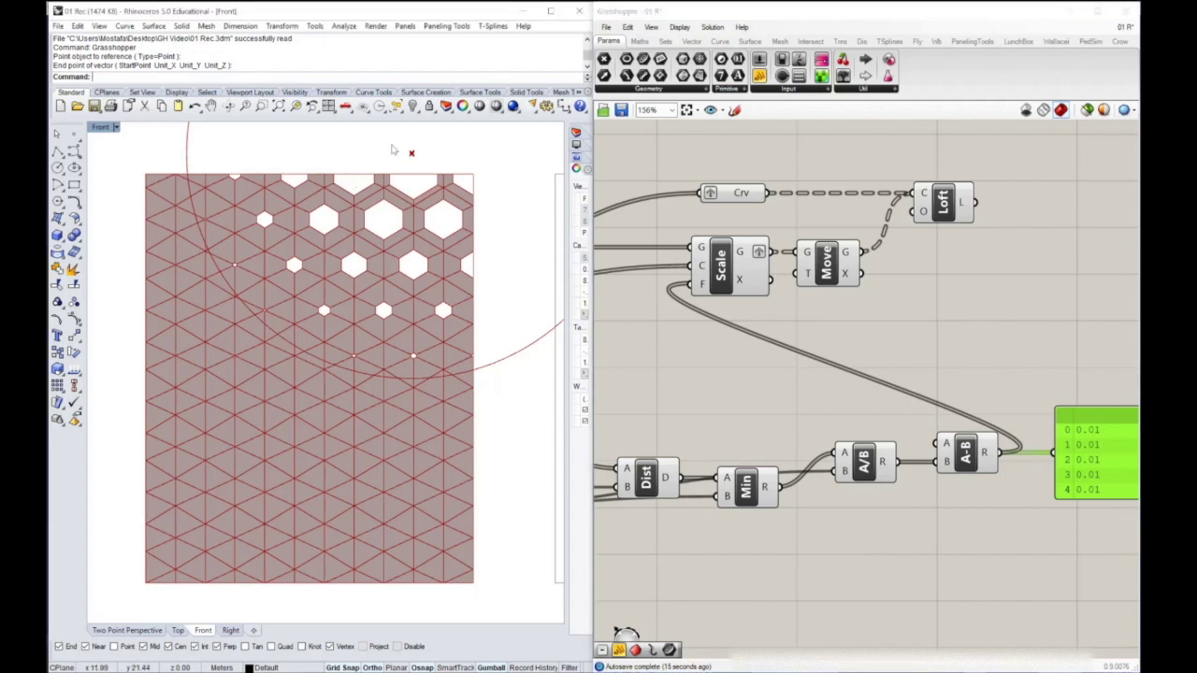
pyautogui.moveTo(439, 145); pyautogui.dragTo(527, 289)
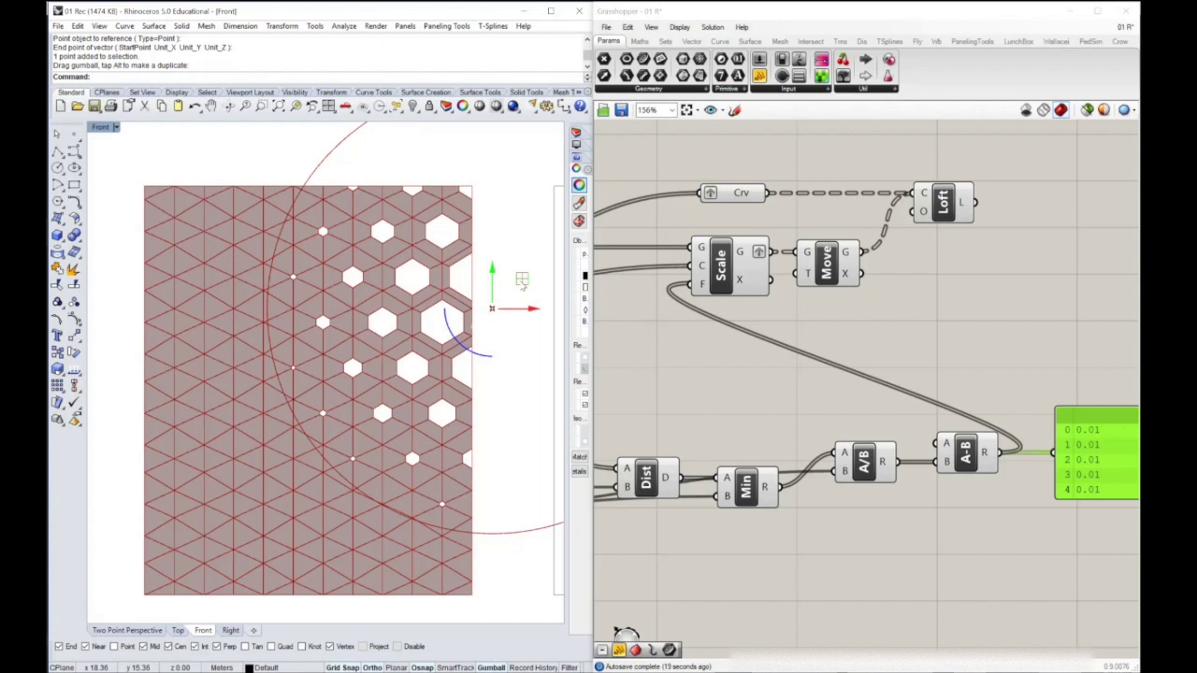
pyautogui.moveTo(687, 398); pyautogui.dragTo(875, 399, button='right')
pyautogui.moveTo(698, 423); pyautogui.dragTo(867, 393, button='right')
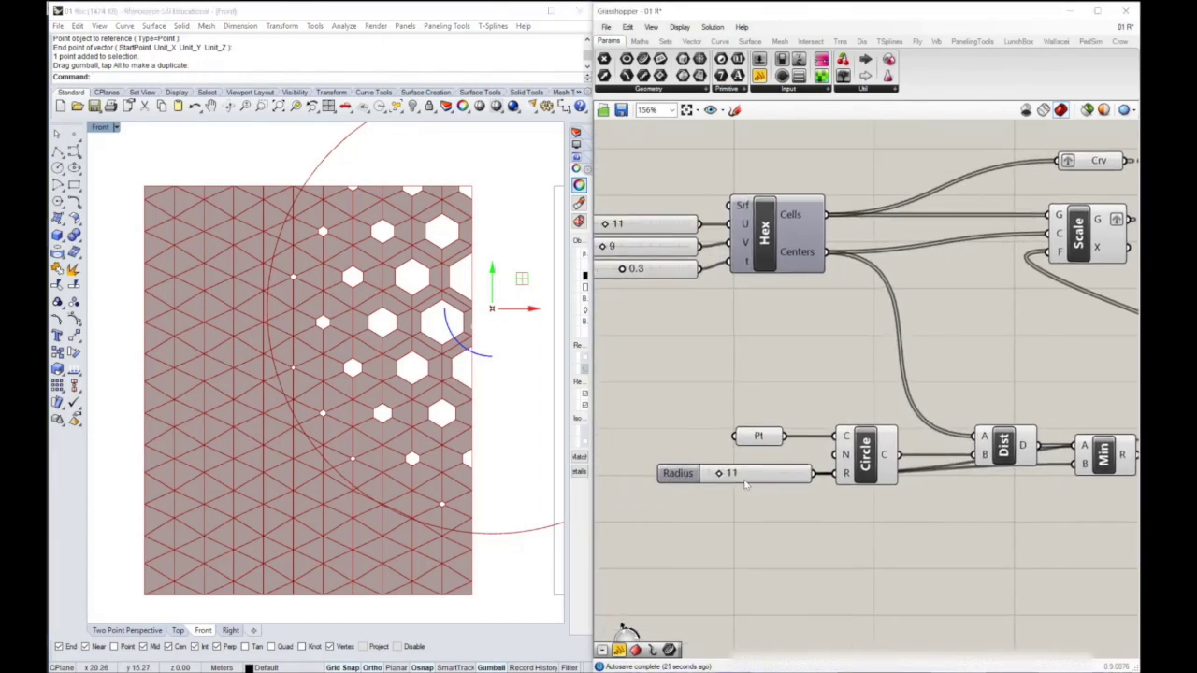
pyautogui.moveTo(723, 476)
pyautogui.mouseDown()
pyautogui.moveTo(744, 474)
pyautogui.moveTo(731, 475)
pyautogui.mouseUp()
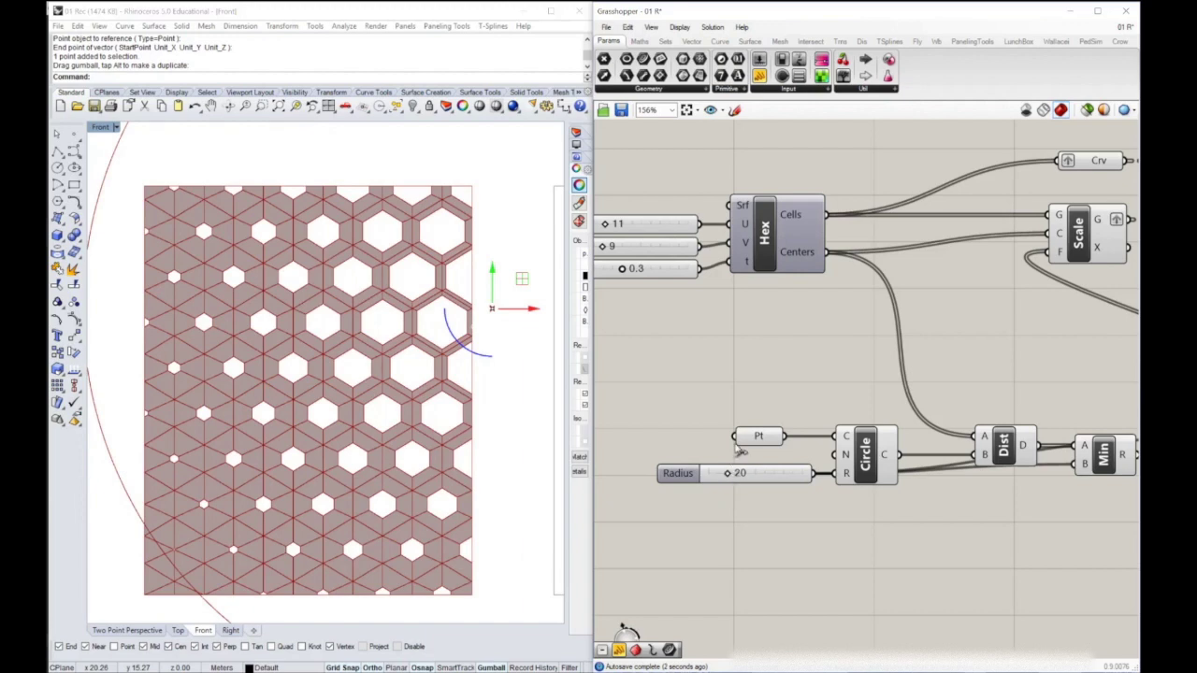
# Show the facade in the maximised Two Point Perspective view and set the attractor circle's radius to 14
pyautogui.moveTo(840, 345); pyautogui.dragTo(823, 343, button='right')
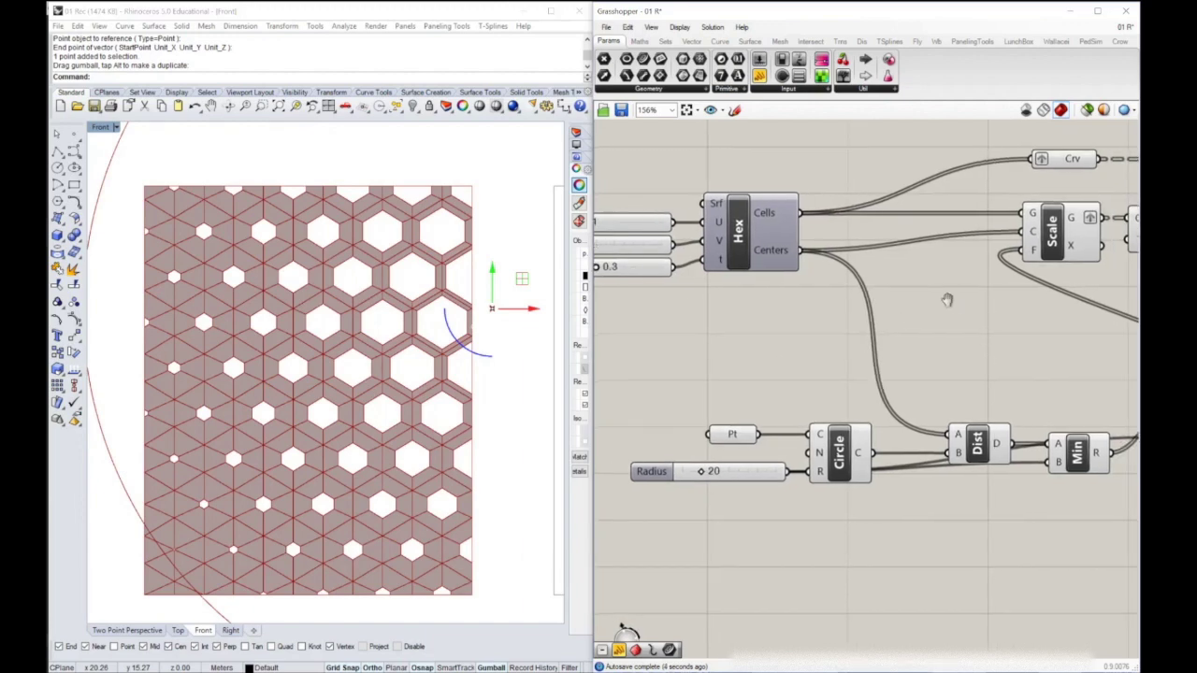
pyautogui.doubleClick(103, 128)
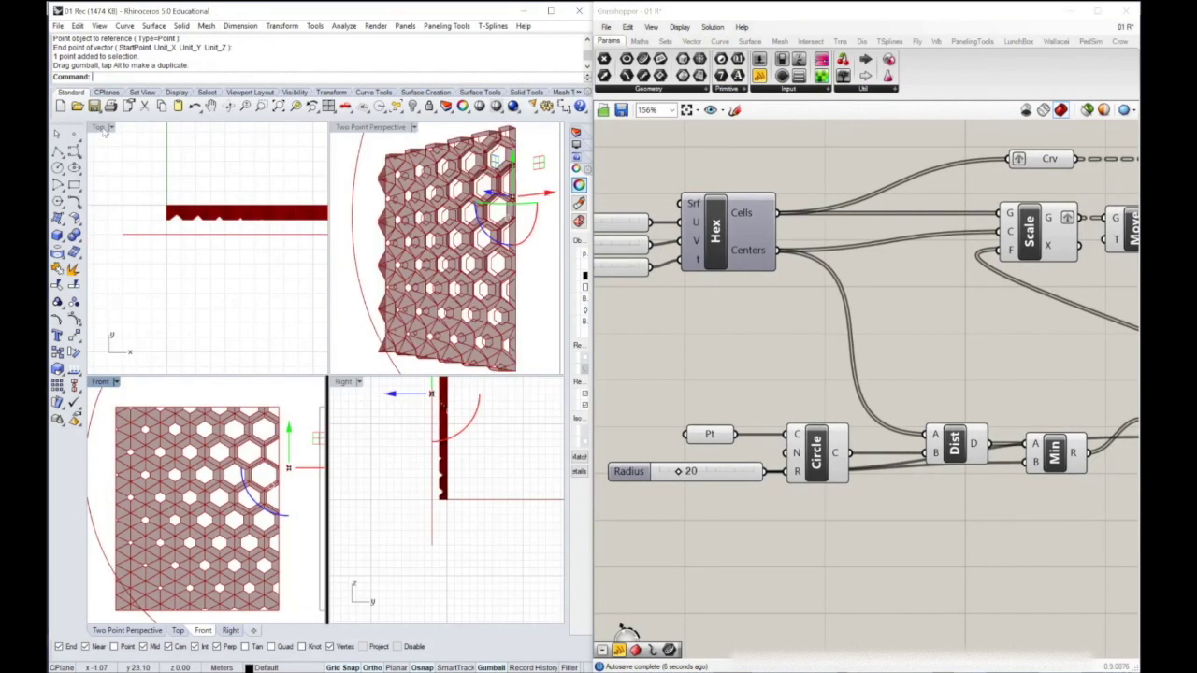
pyautogui.doubleClick(363, 129)
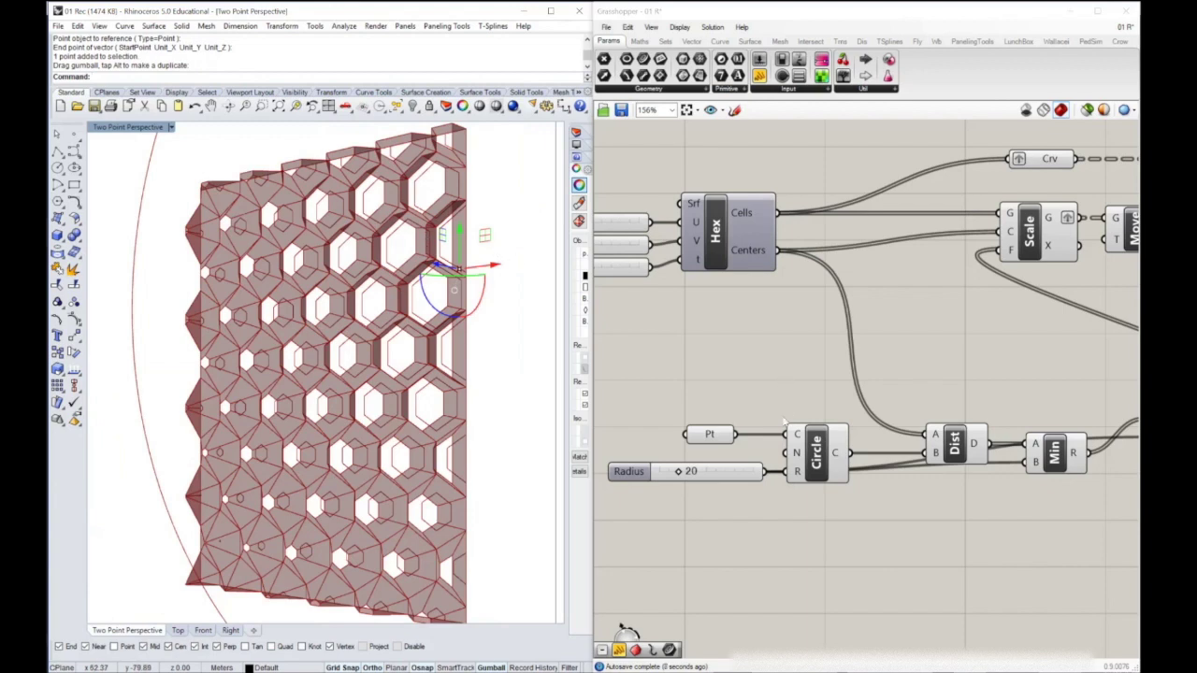
pyautogui.moveTo(683, 473); pyautogui.dragTo(673, 473)
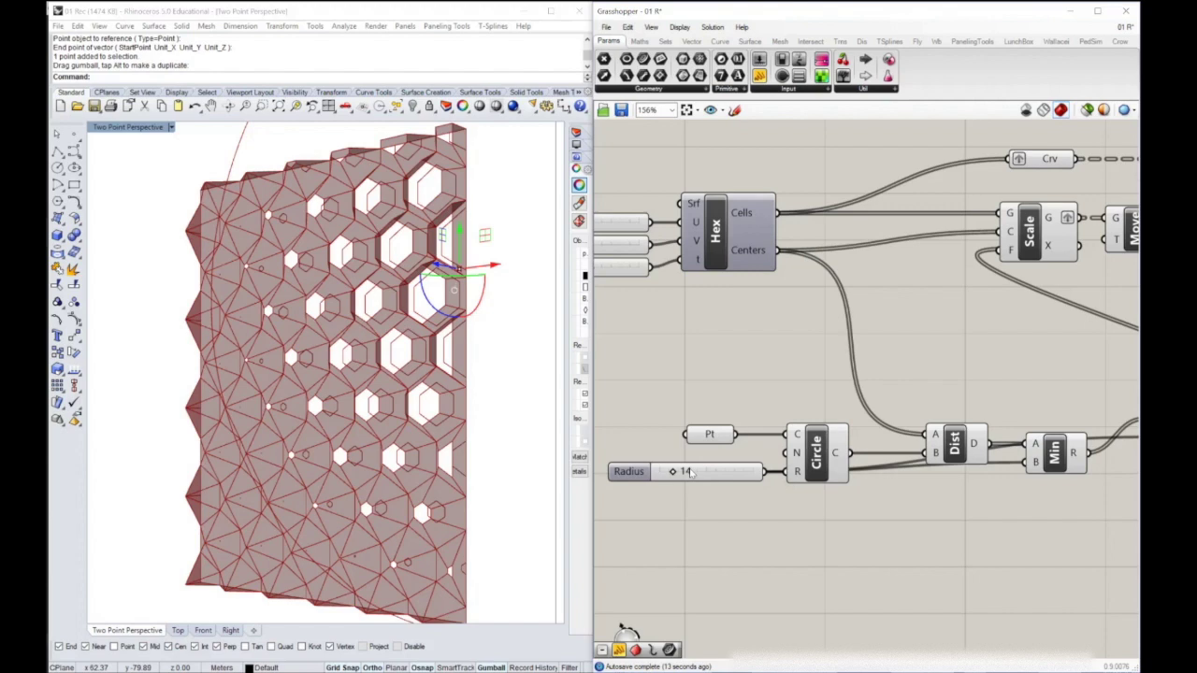
# Bake the Loft result into the Rhino model as a group, using the default attributes
pyautogui.moveTo(949, 329); pyautogui.dragTo(718, 357, button='right')
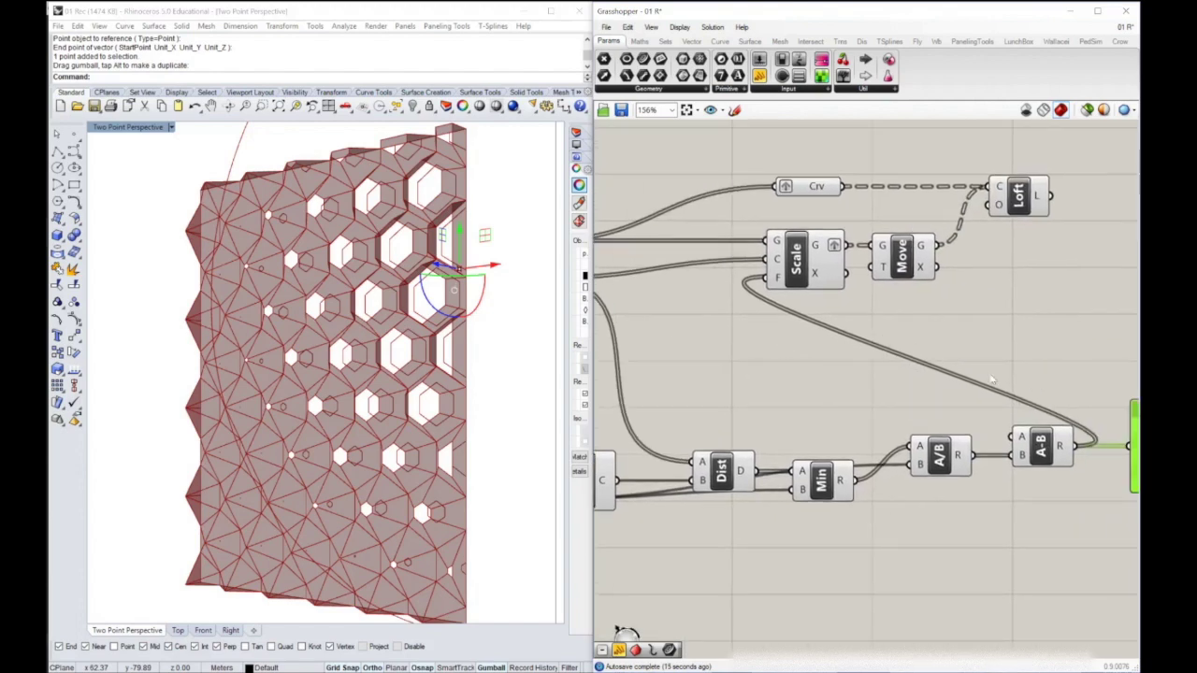
pyautogui.moveTo(1003, 367); pyautogui.dragTo(819, 382, button='right')
pyautogui.rightClick(831, 213)
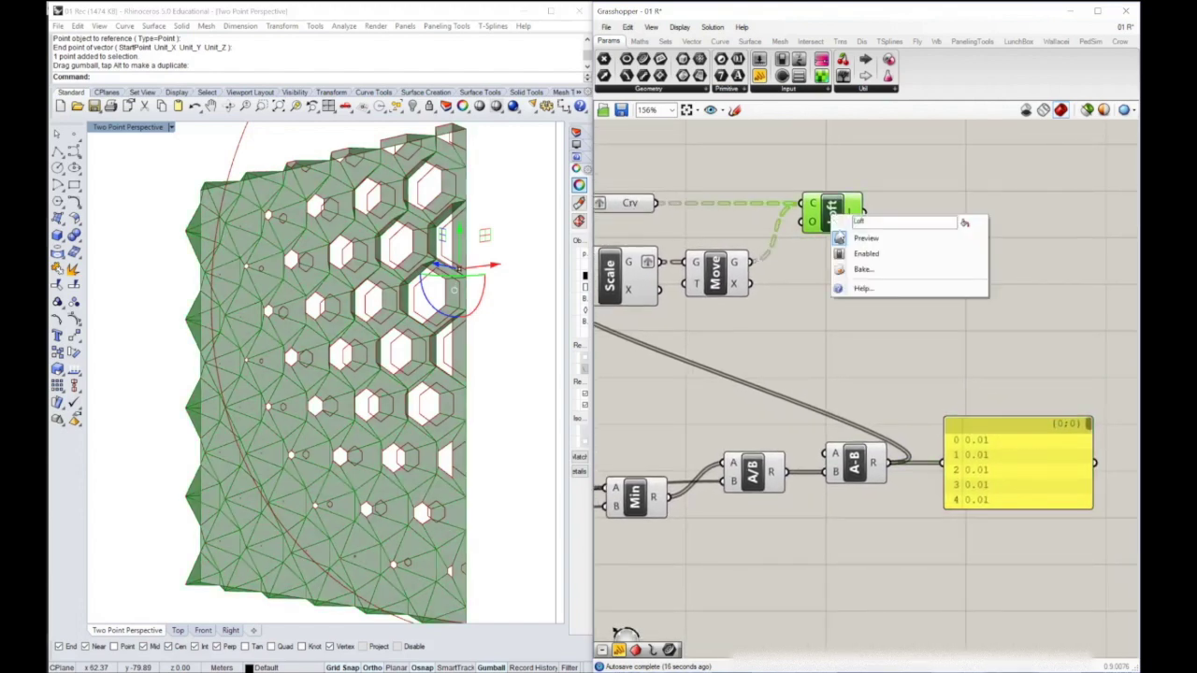
pyautogui.click(851, 270)
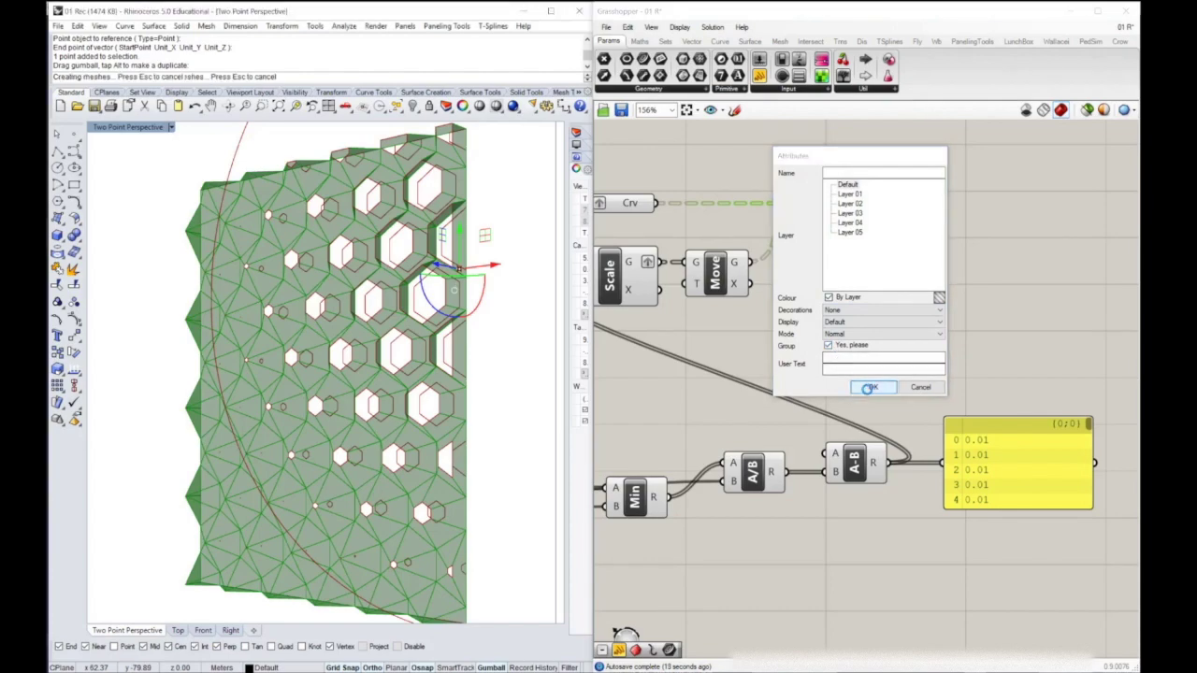
pyautogui.click(872, 387)
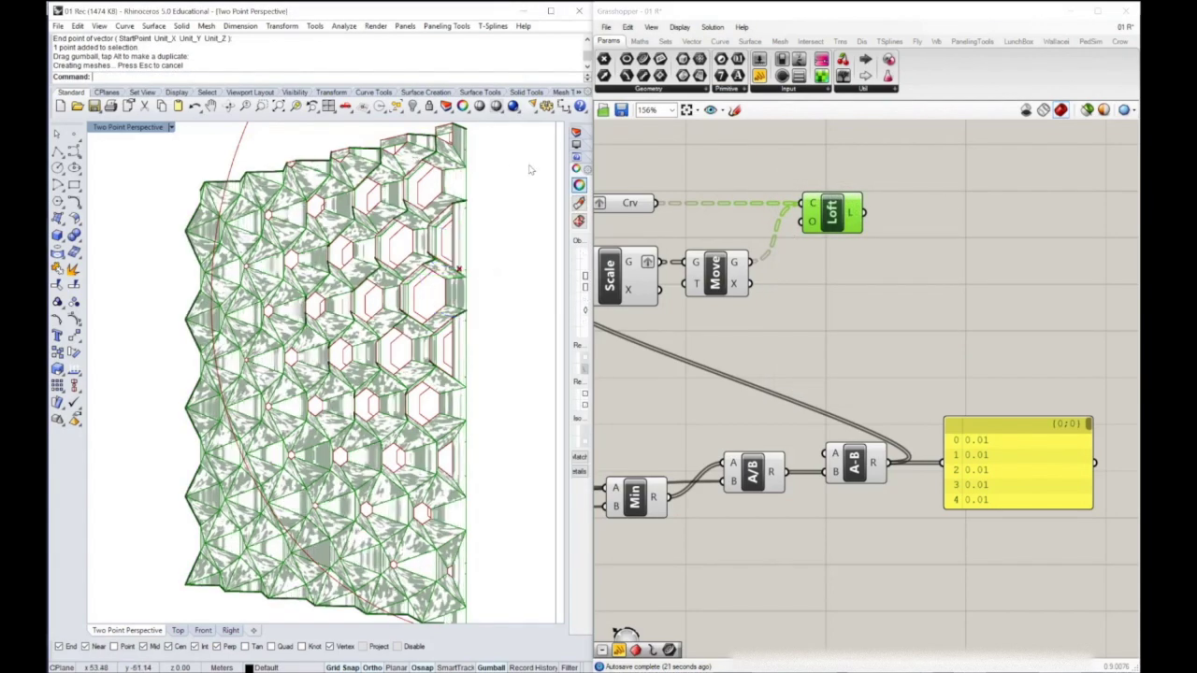
# Move the baked facade along the X axis, past the earlier baked facade, so the two stand side by side
pyautogui.scroll(-4, 388, 182)
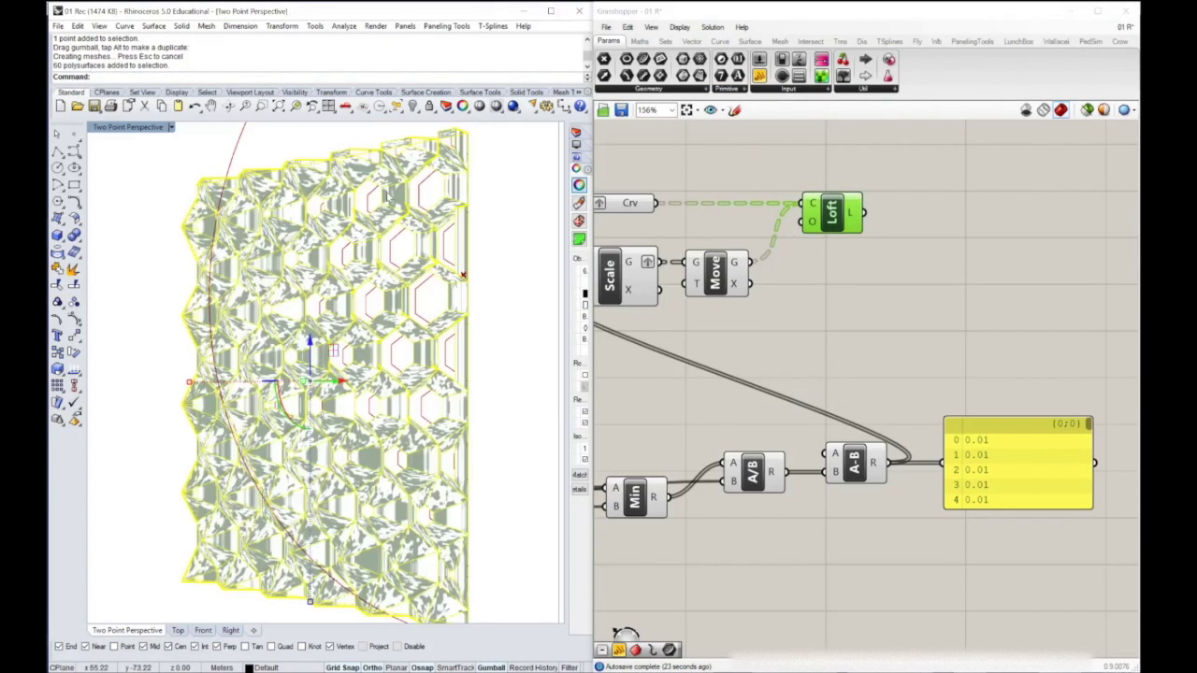
pyautogui.keyDown('shift'); pyautogui.moveTo(386, 215); pyautogui.dragTo(424, 233, button='right'); pyautogui.keyUp('shift')
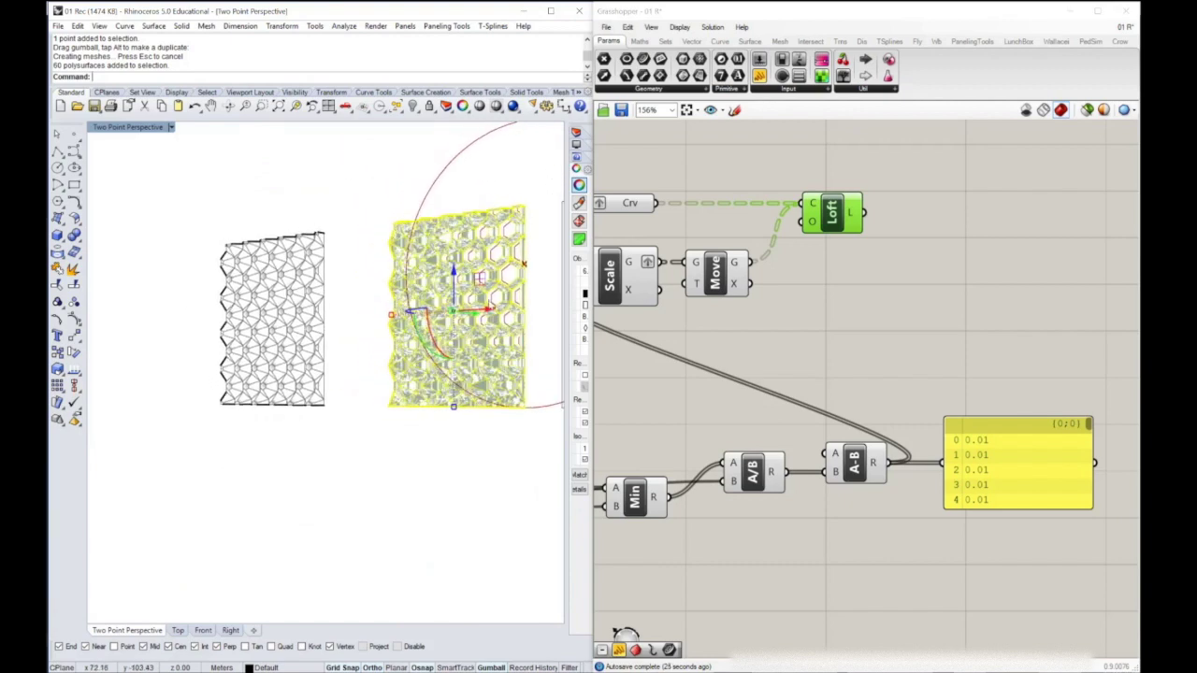
pyautogui.moveTo(489, 310); pyautogui.dragTo(181, 323)
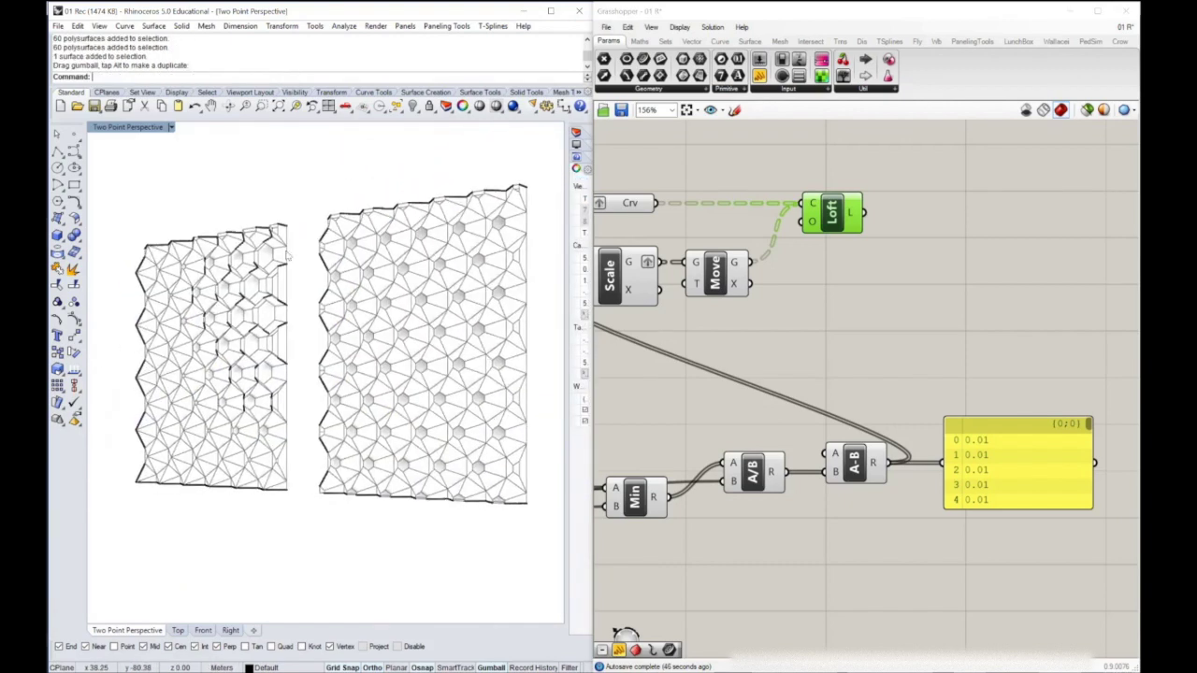
pyautogui.moveTo(271, 246)
pyautogui.mouseDown(button='right')
pyautogui.moveTo(427, 245)
pyautogui.moveTo(423, 288)
pyautogui.moveTo(443, 299)
pyautogui.mouseUp(button='right')
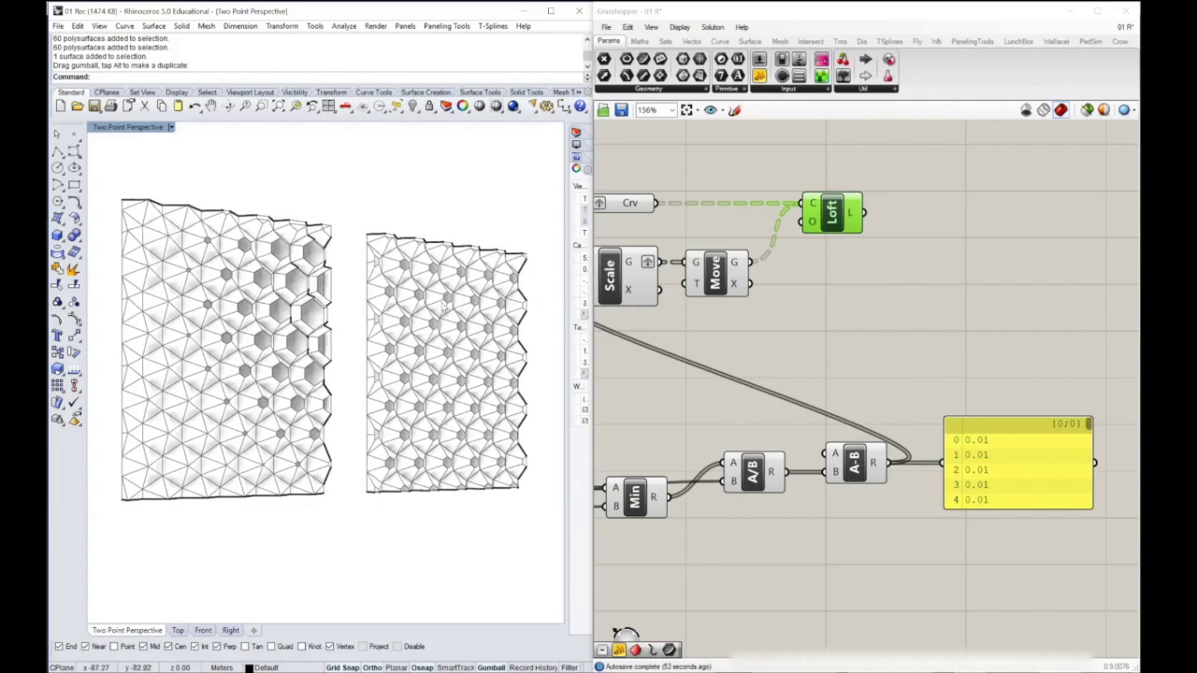